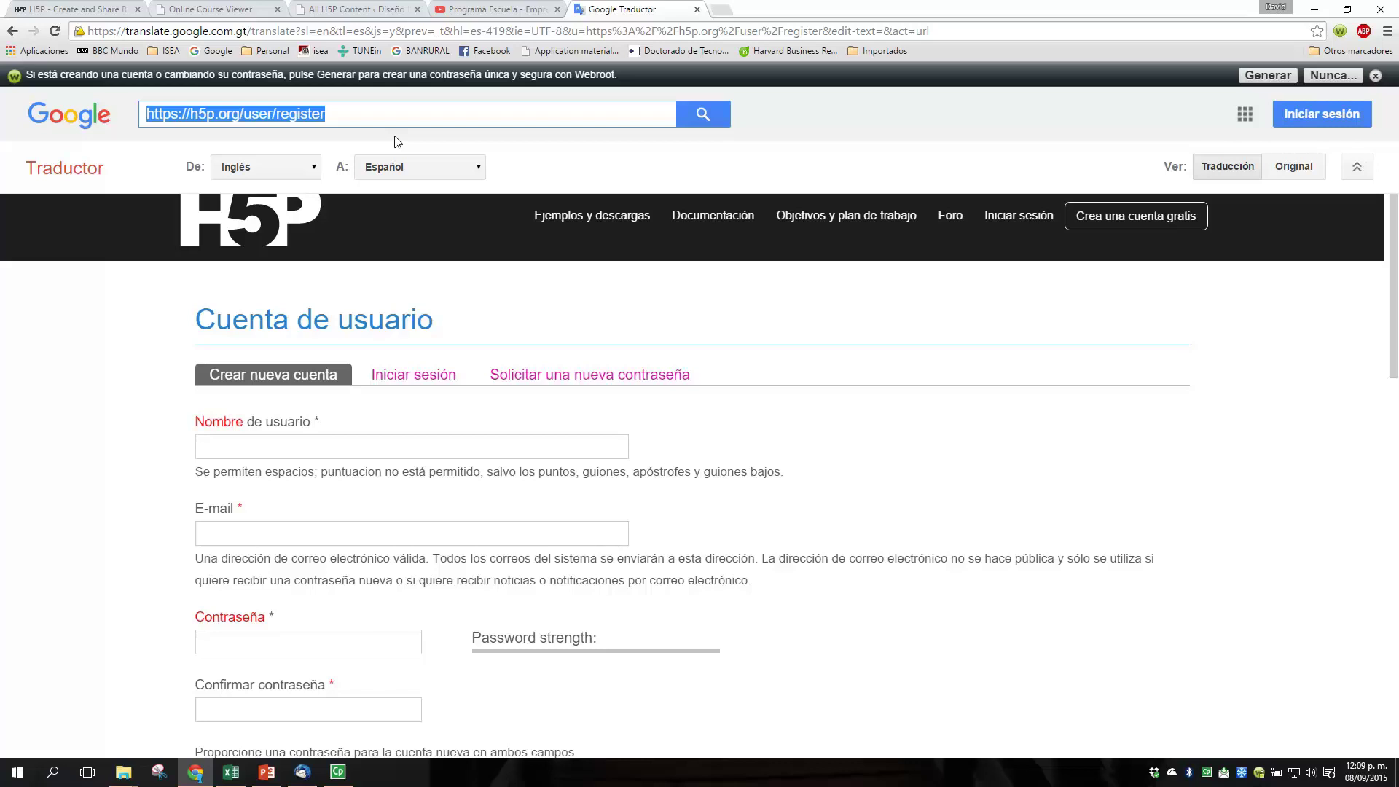
- Review the Spanish translation of the H5P registration form, from the username field down to the account creation button
{"action": "left_click", "coordinate": [590, 280]}
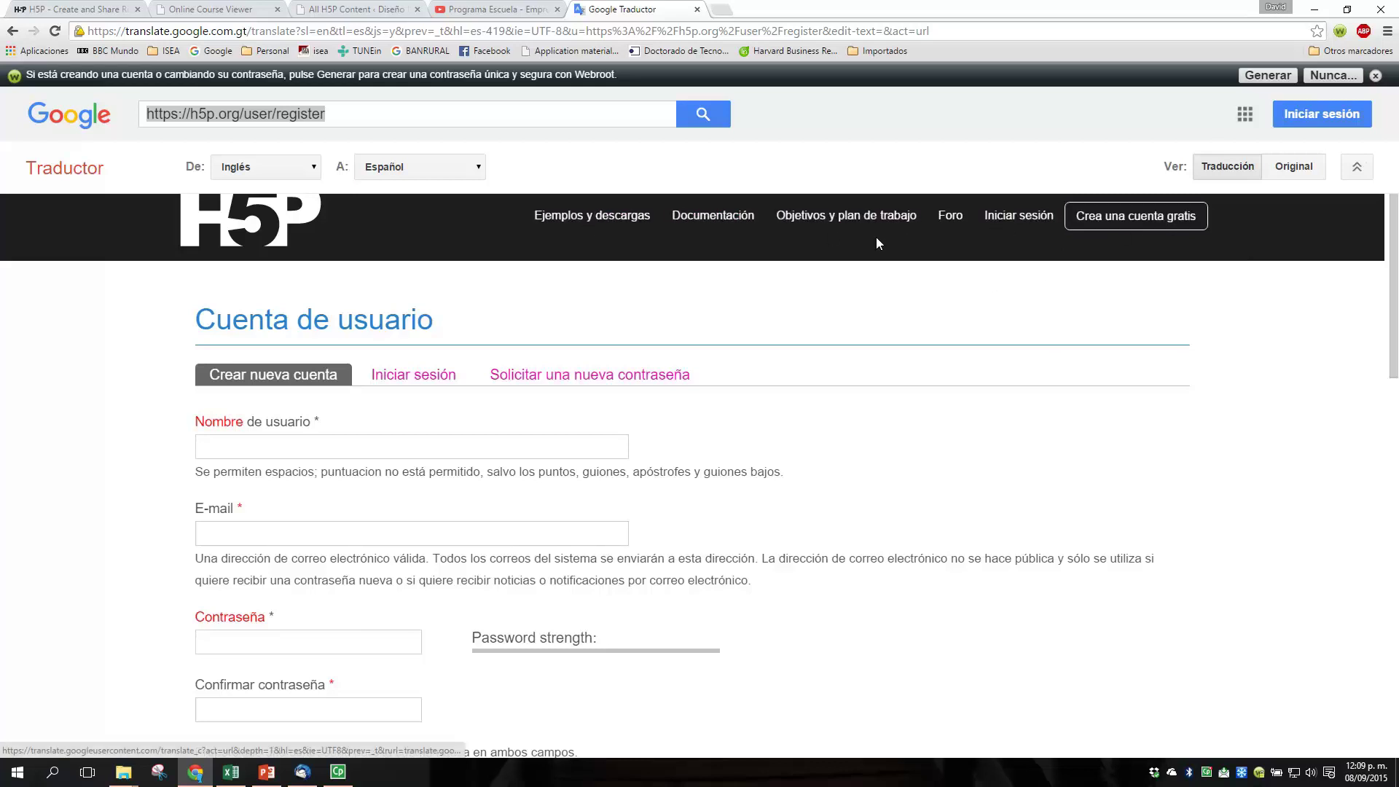
{"action": "scroll", "coordinate": [333, 342], "scroll_direction": "down", "scroll_amount": 4}
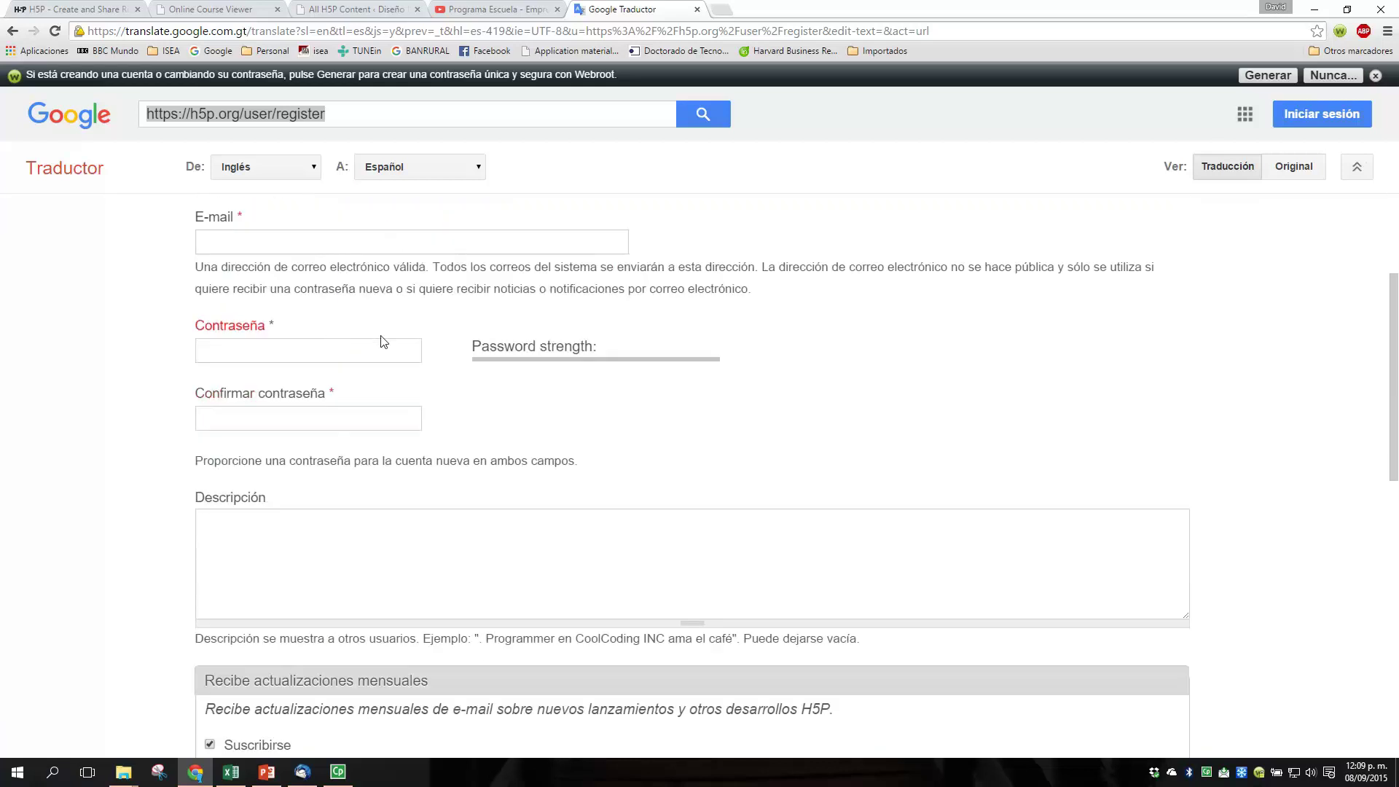
{"action": "scroll", "coordinate": [475, 355], "scroll_direction": "down", "scroll_amount": 12}
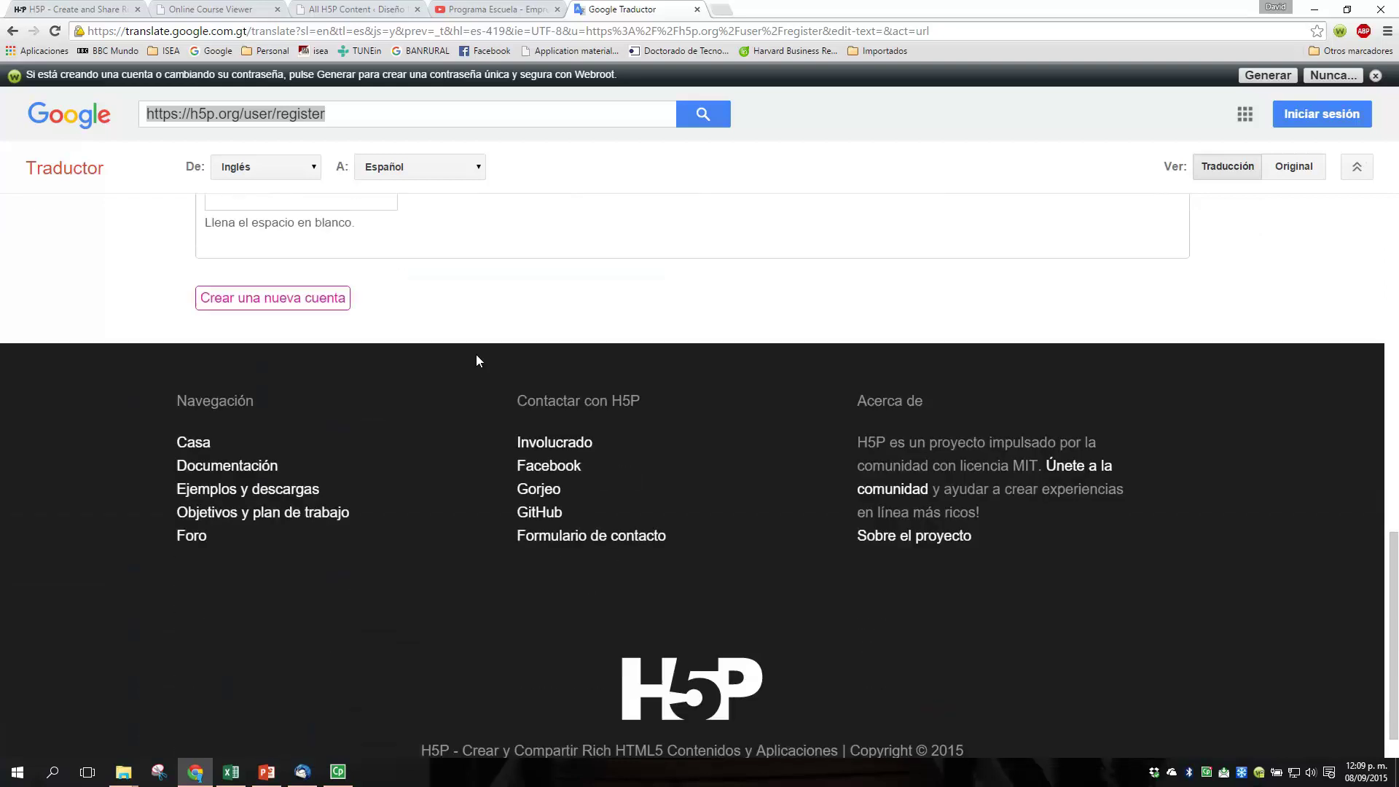
{"action": "scroll", "coordinate": [477, 359], "scroll_direction": "up", "scroll_amount": 15}
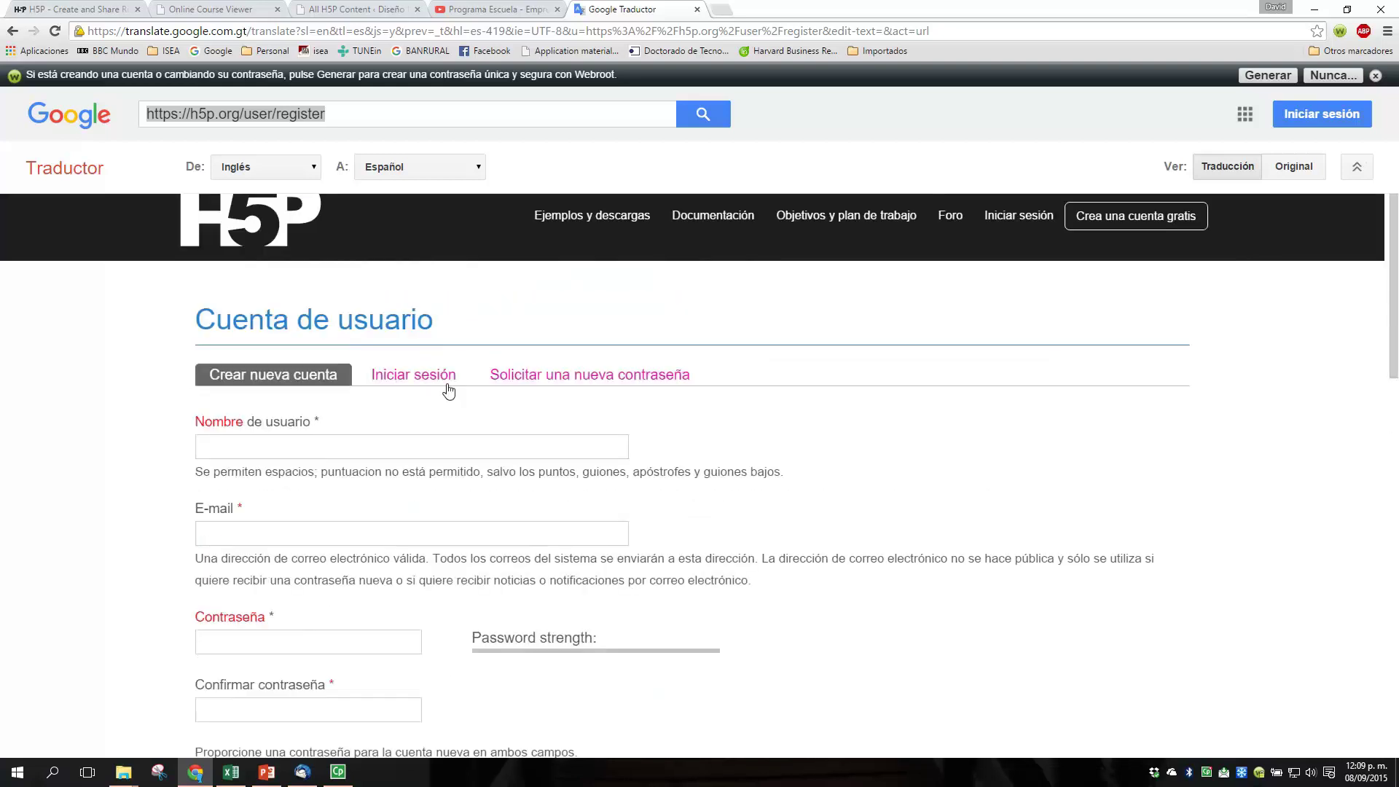
{"action": "left_click", "coordinate": [225, 440]}
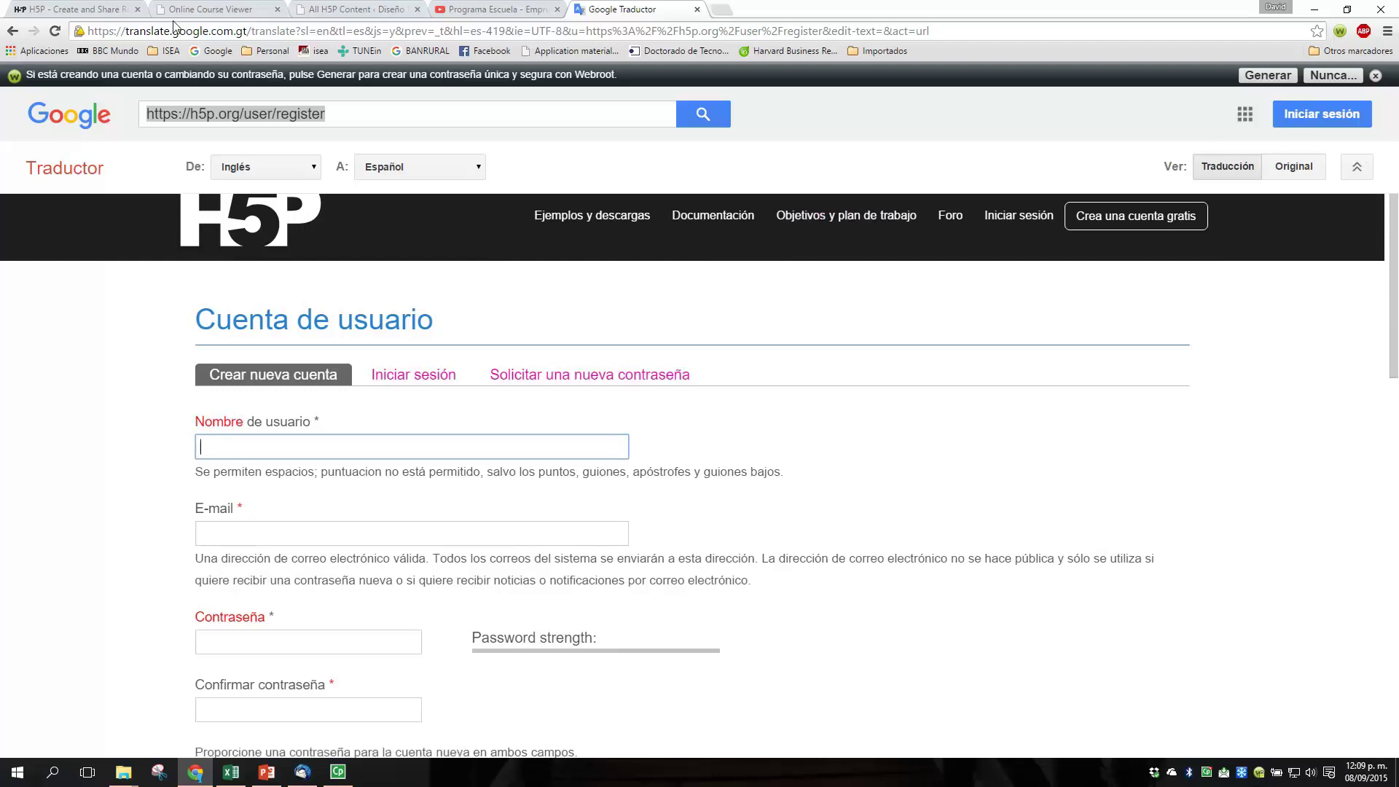
- Open the free account registration form from the original H5P home page and look through its fields
{"action": "left_click", "coordinate": [65, 11]}
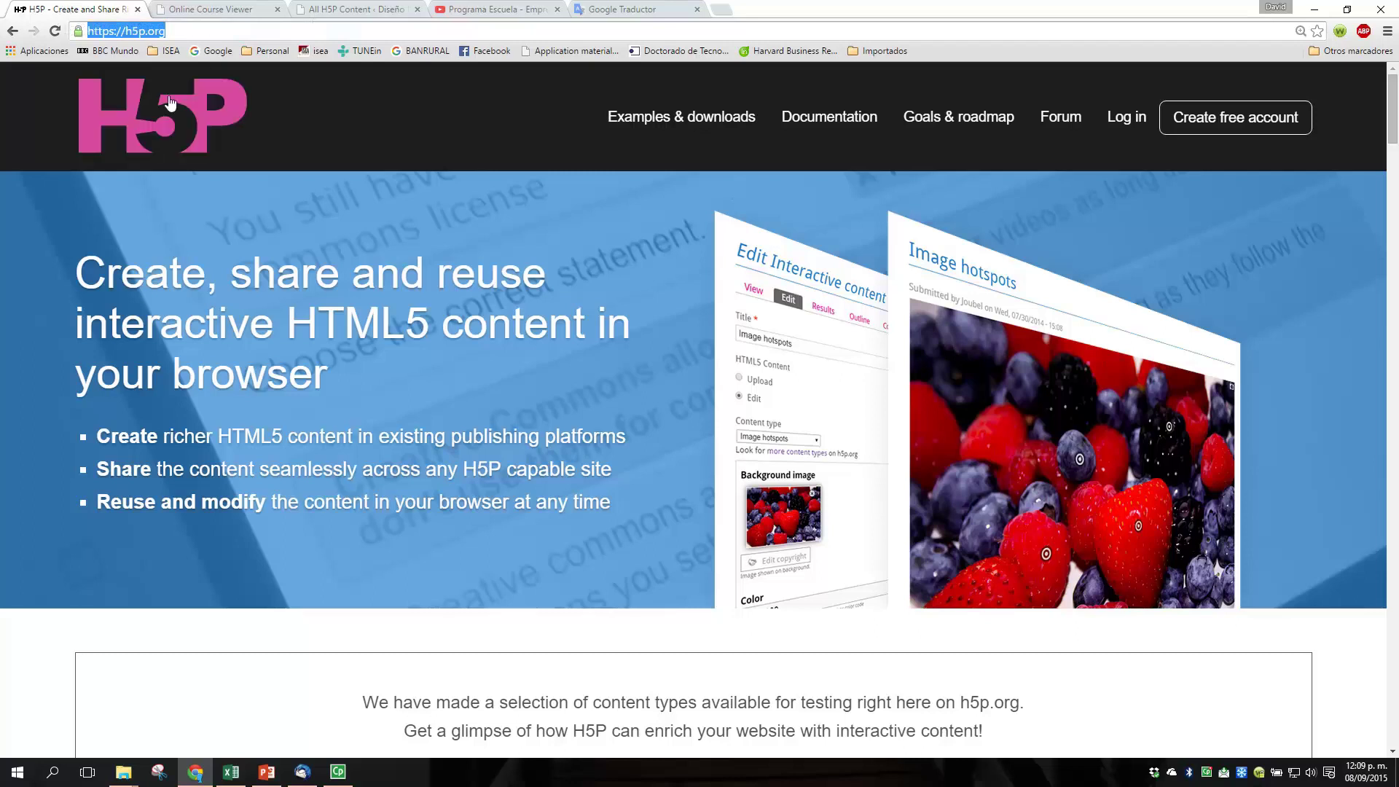
{"action": "left_click", "coordinate": [1217, 129]}
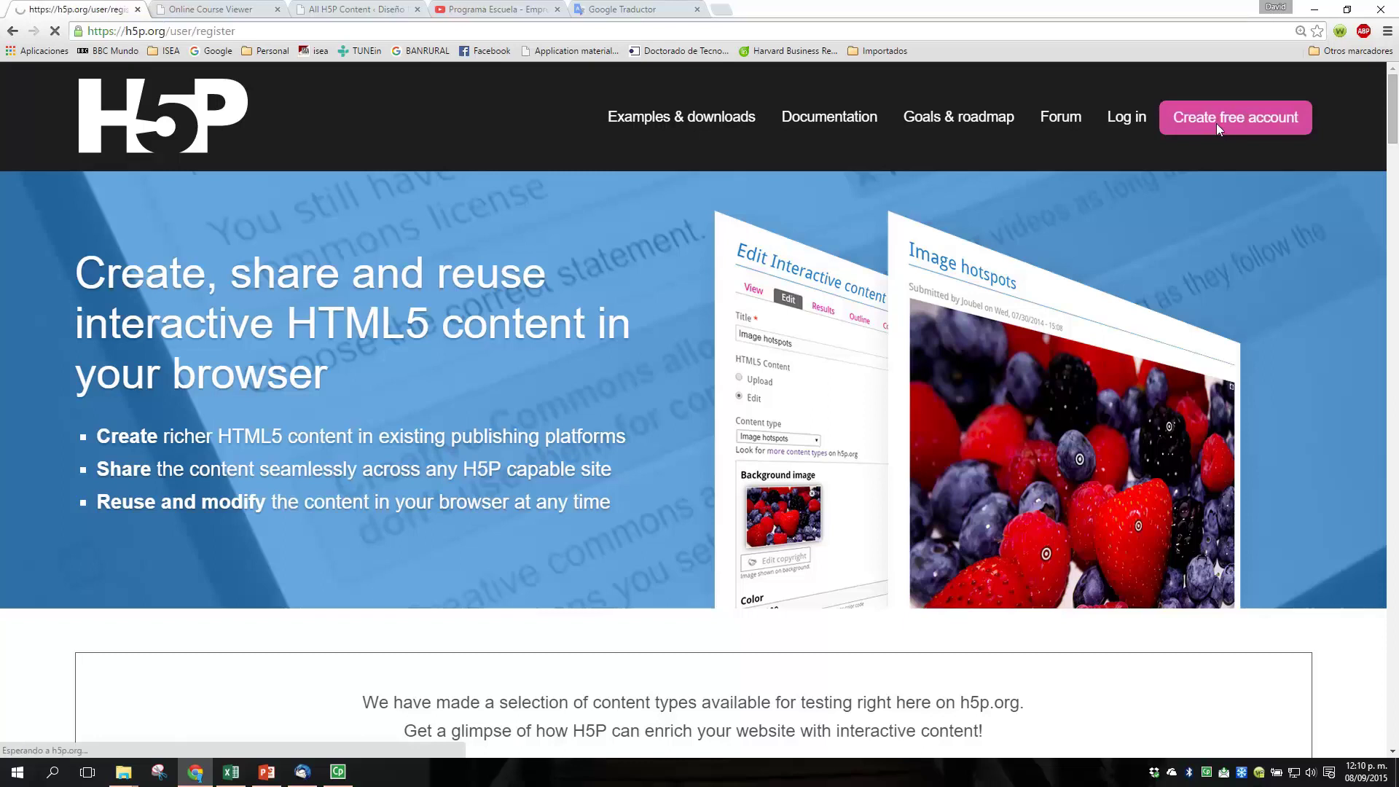
{"action": "scroll", "coordinate": [297, 315], "scroll_direction": "down", "scroll_amount": 2}
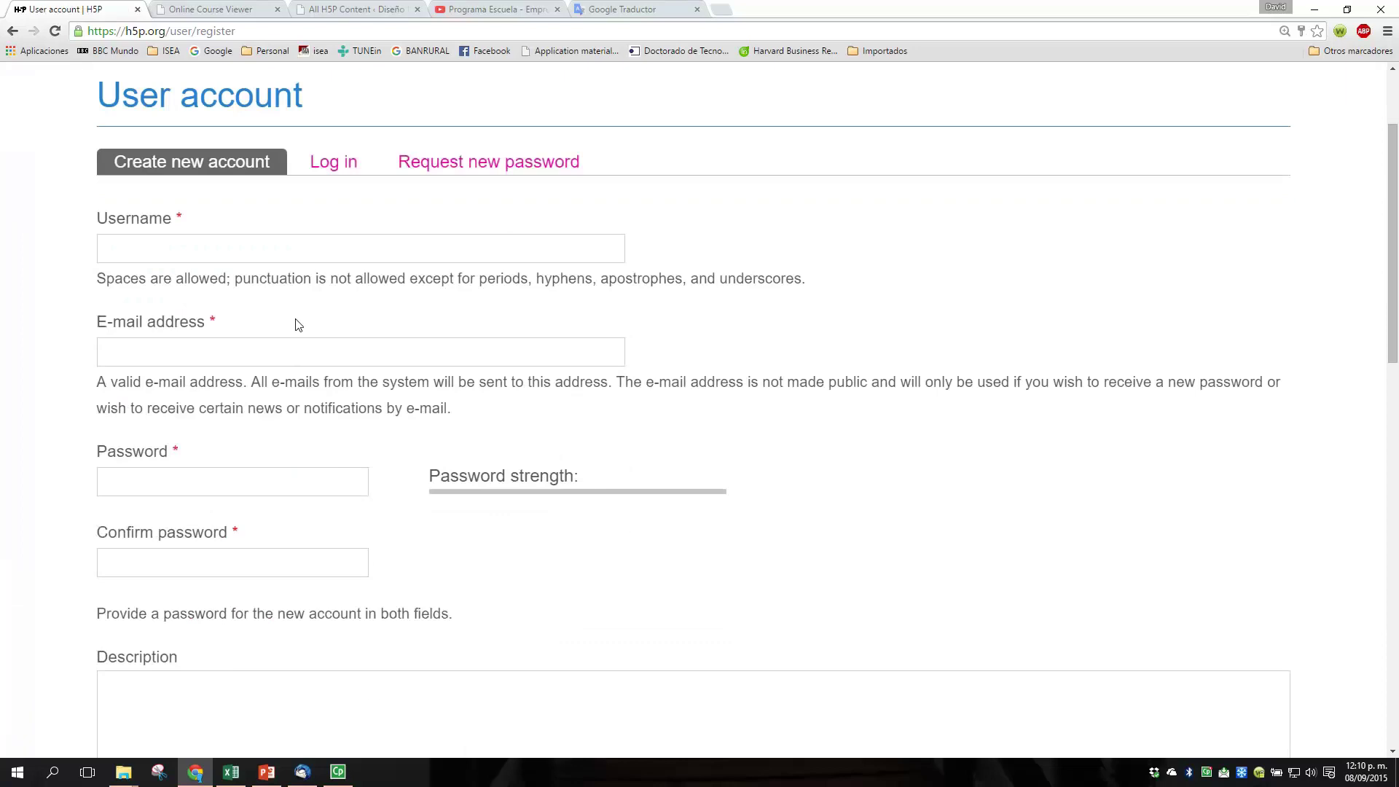
{"action": "scroll", "coordinate": [297, 324], "scroll_direction": "down", "scroll_amount": 1}
{"action": "scroll", "coordinate": [297, 325], "scroll_direction": "down", "scroll_amount": 8}
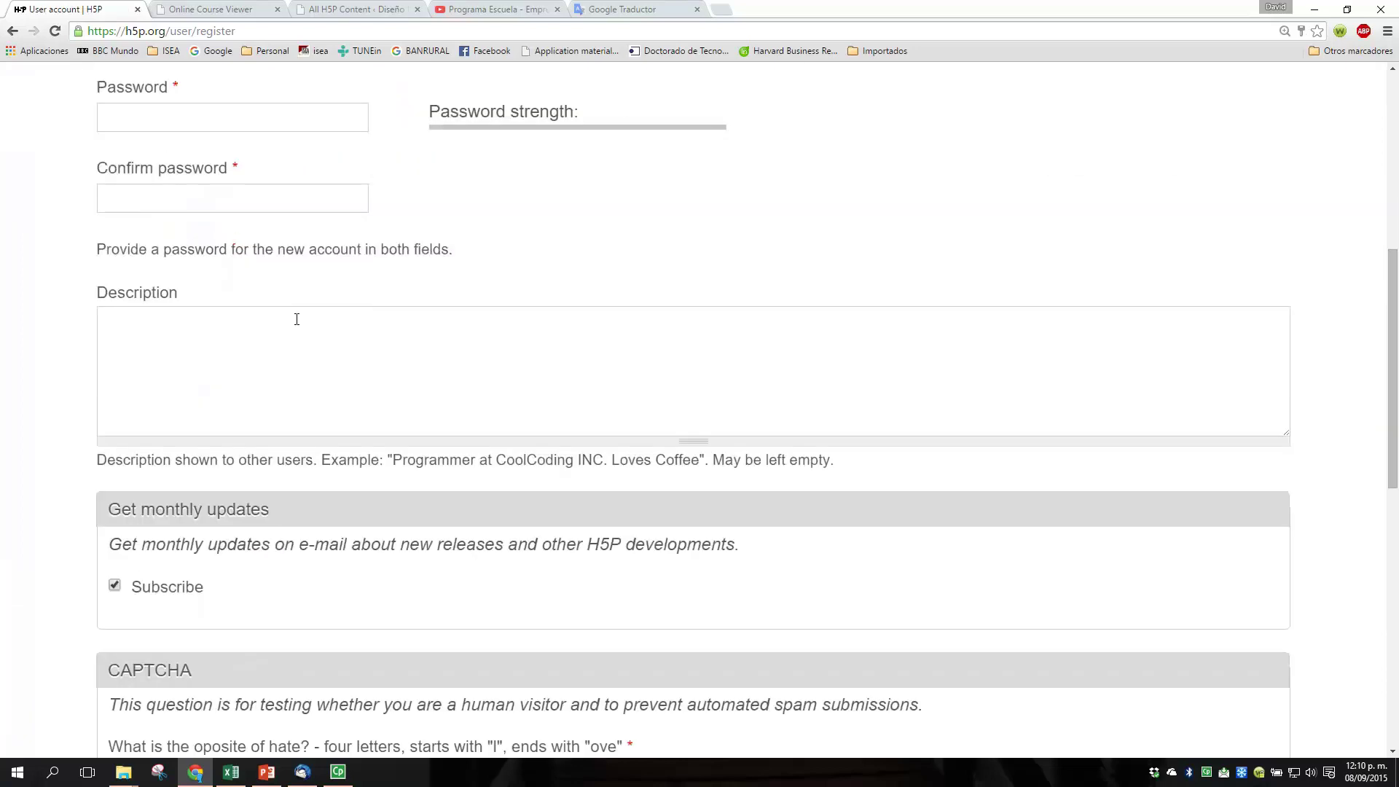
{"action": "scroll", "coordinate": [297, 324], "scroll_direction": "up", "scroll_amount": 9}
{"action": "scroll", "coordinate": [297, 325], "scroll_direction": "up", "scroll_amount": 2}
{"action": "scroll", "coordinate": [297, 324], "scroll_direction": "down", "scroll_amount": 2}
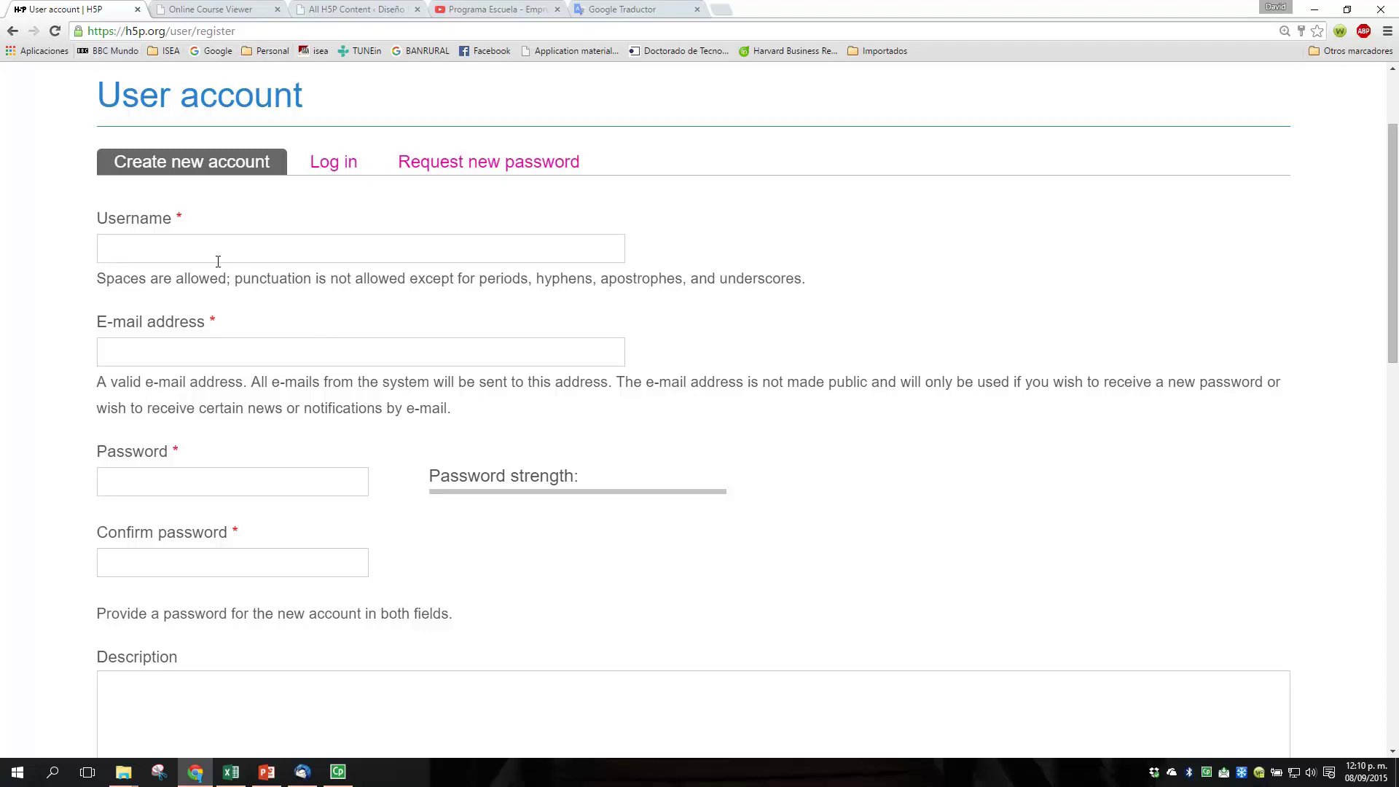
- Examine the registration form's username, e-mail, password requirements, description, monthly updates and CAPTCHA sections without filling them in
{"action": "left_click", "coordinate": [369, 260]}
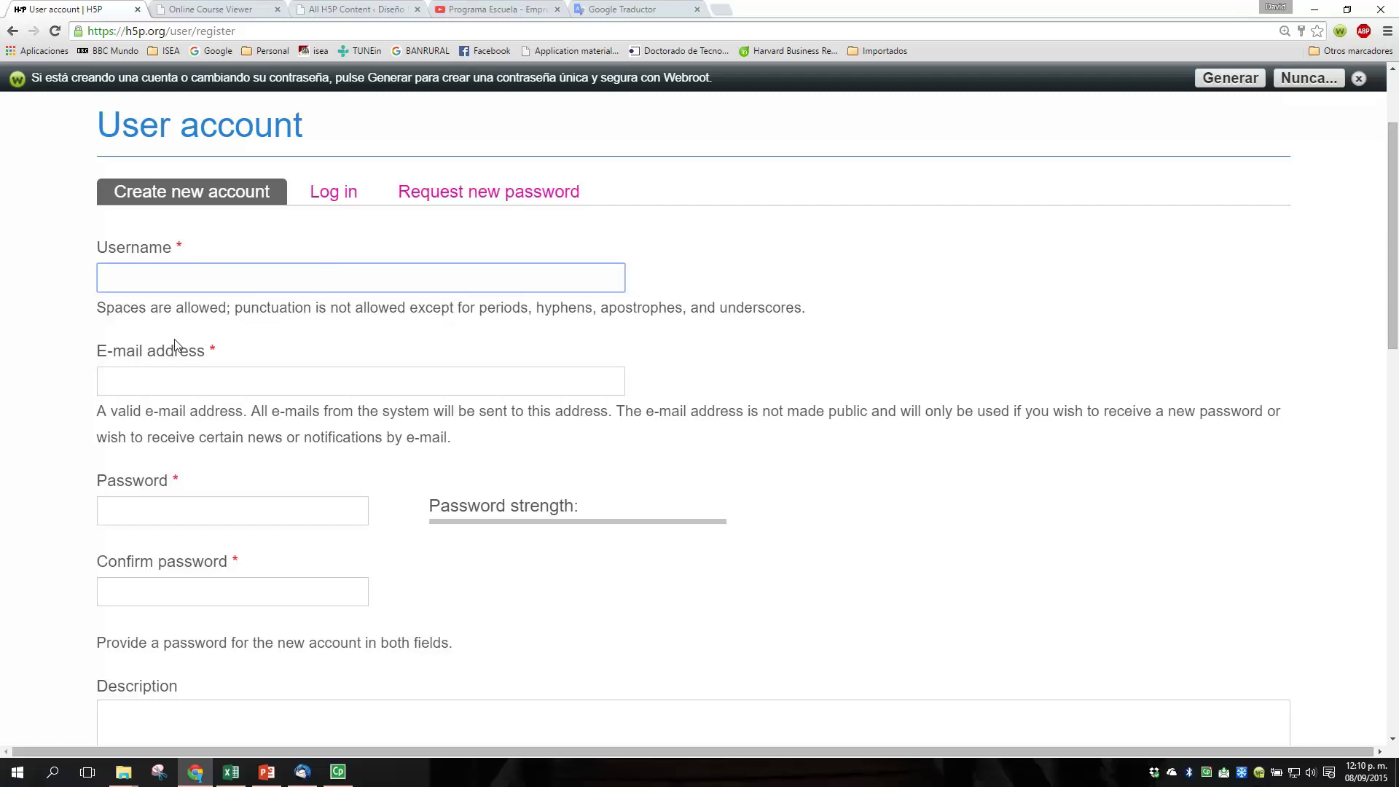
{"action": "left_click", "coordinate": [147, 381]}
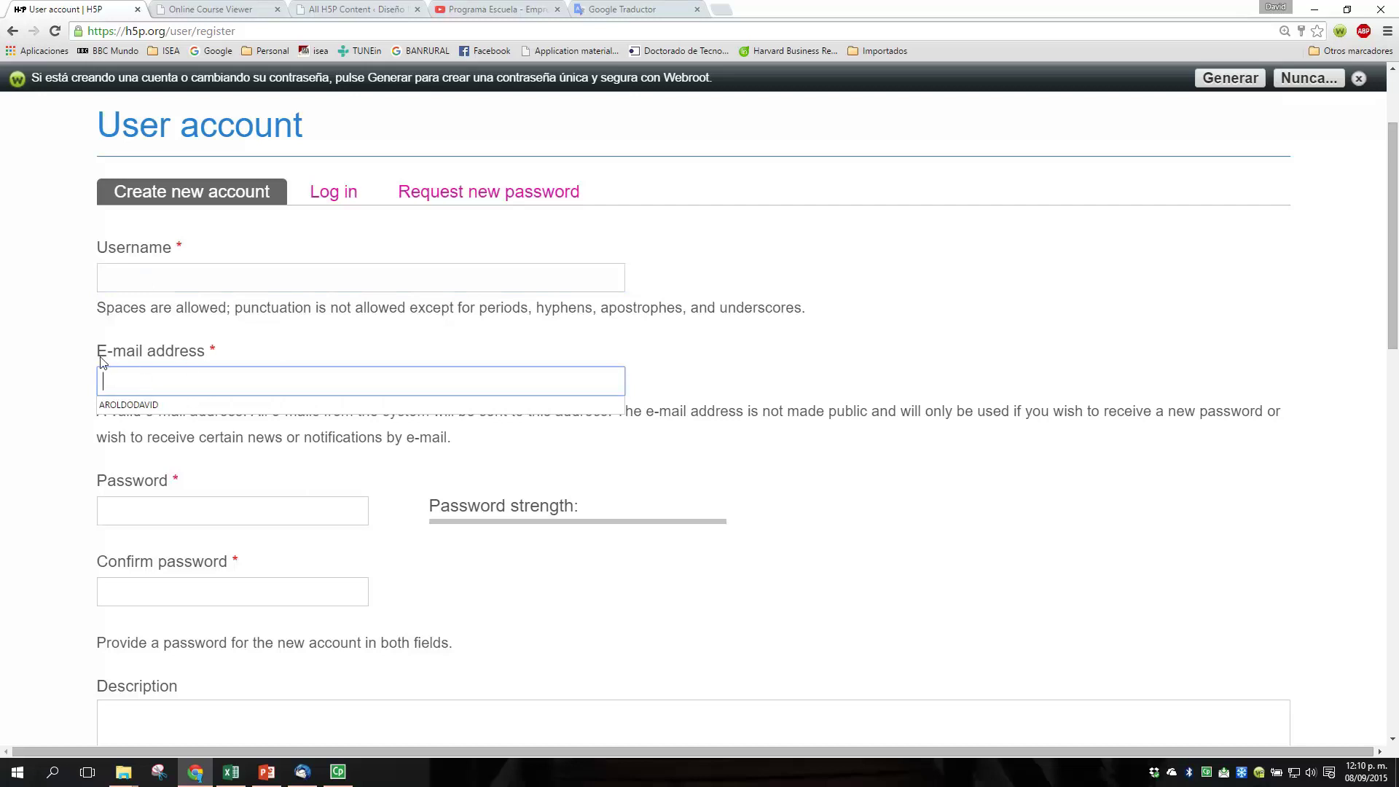
{"action": "left_click", "coordinate": [101, 364]}
{"action": "left_click", "coordinate": [131, 373]}
{"action": "left_click", "coordinate": [131, 373]}
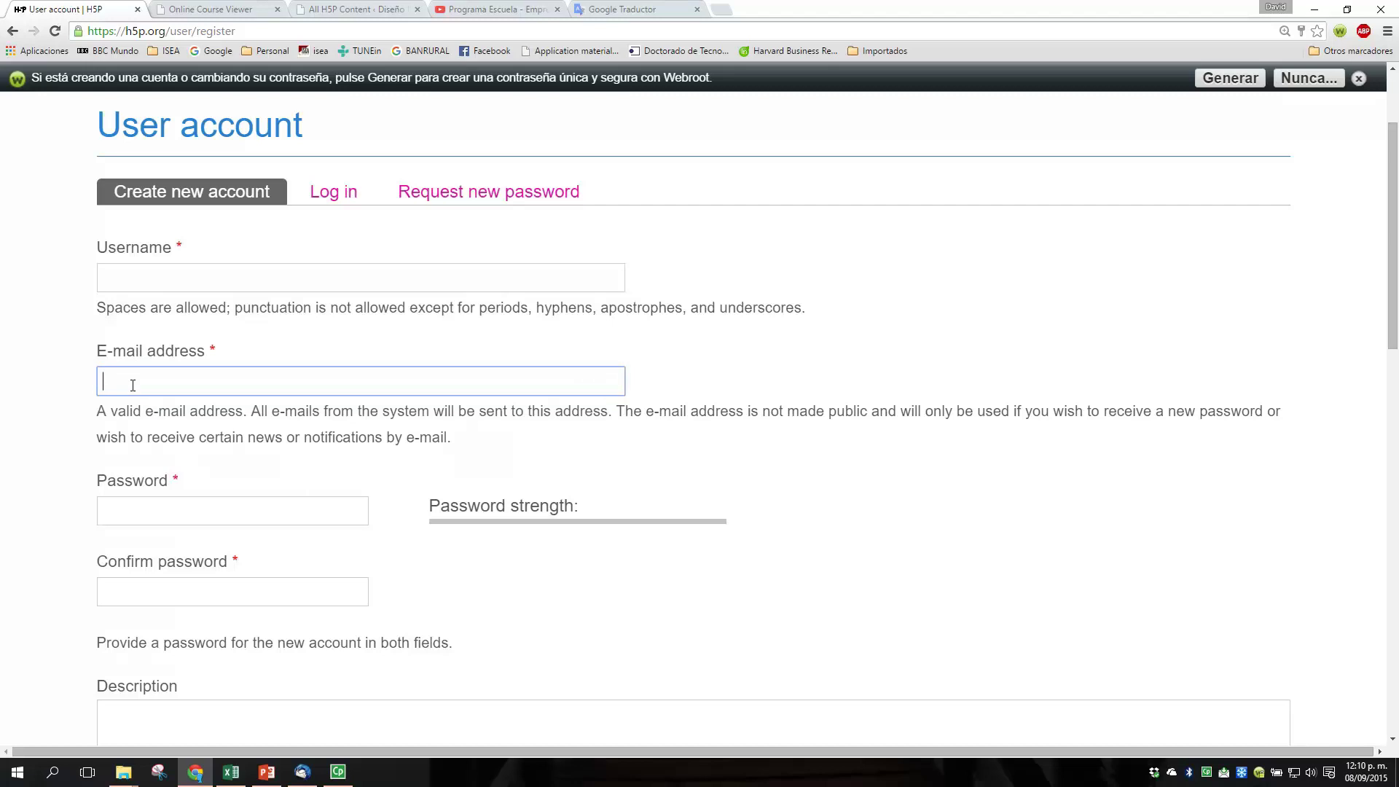
{"action": "scroll", "coordinate": [133, 386], "scroll_direction": "down", "scroll_amount": 3}
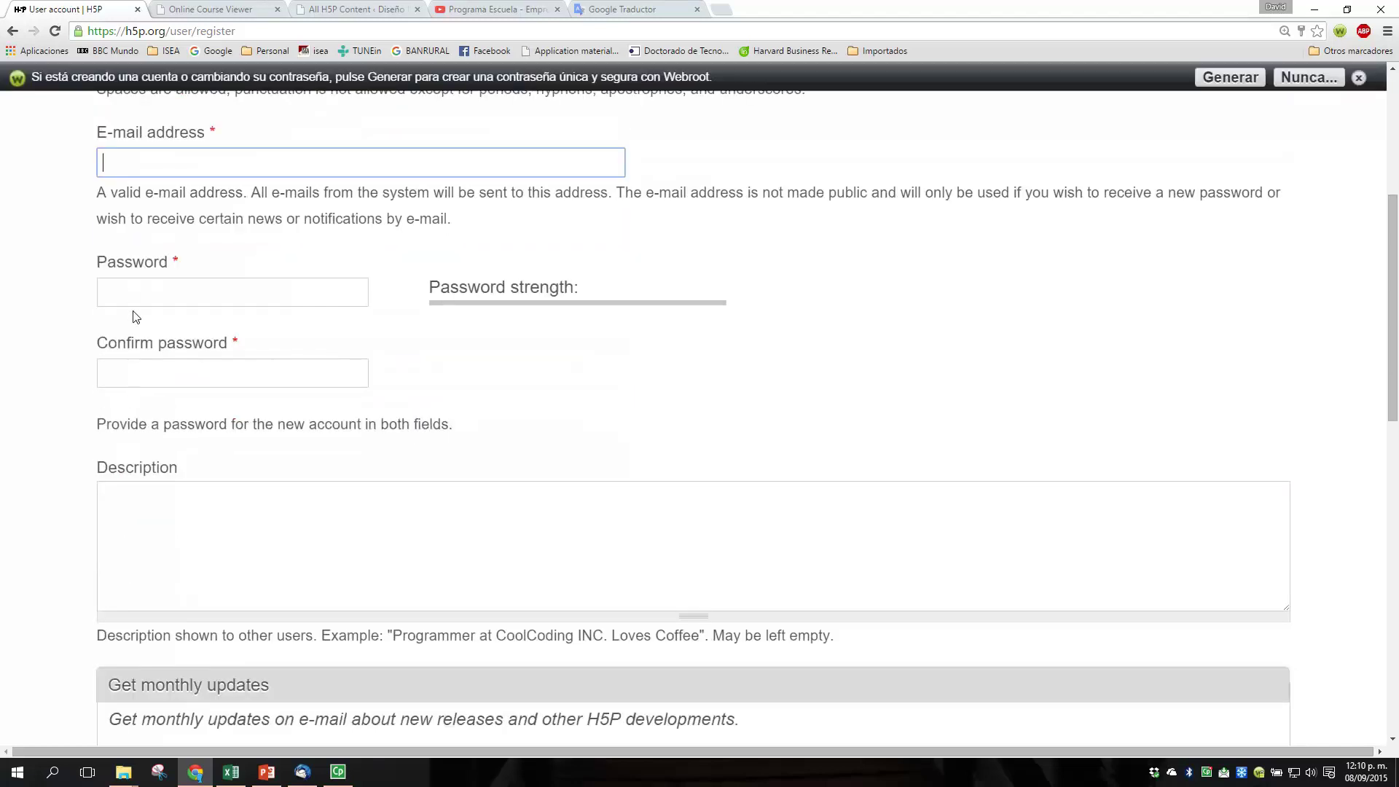
{"action": "left_click", "coordinate": [135, 292]}
{"action": "key", "text": "Tab"}
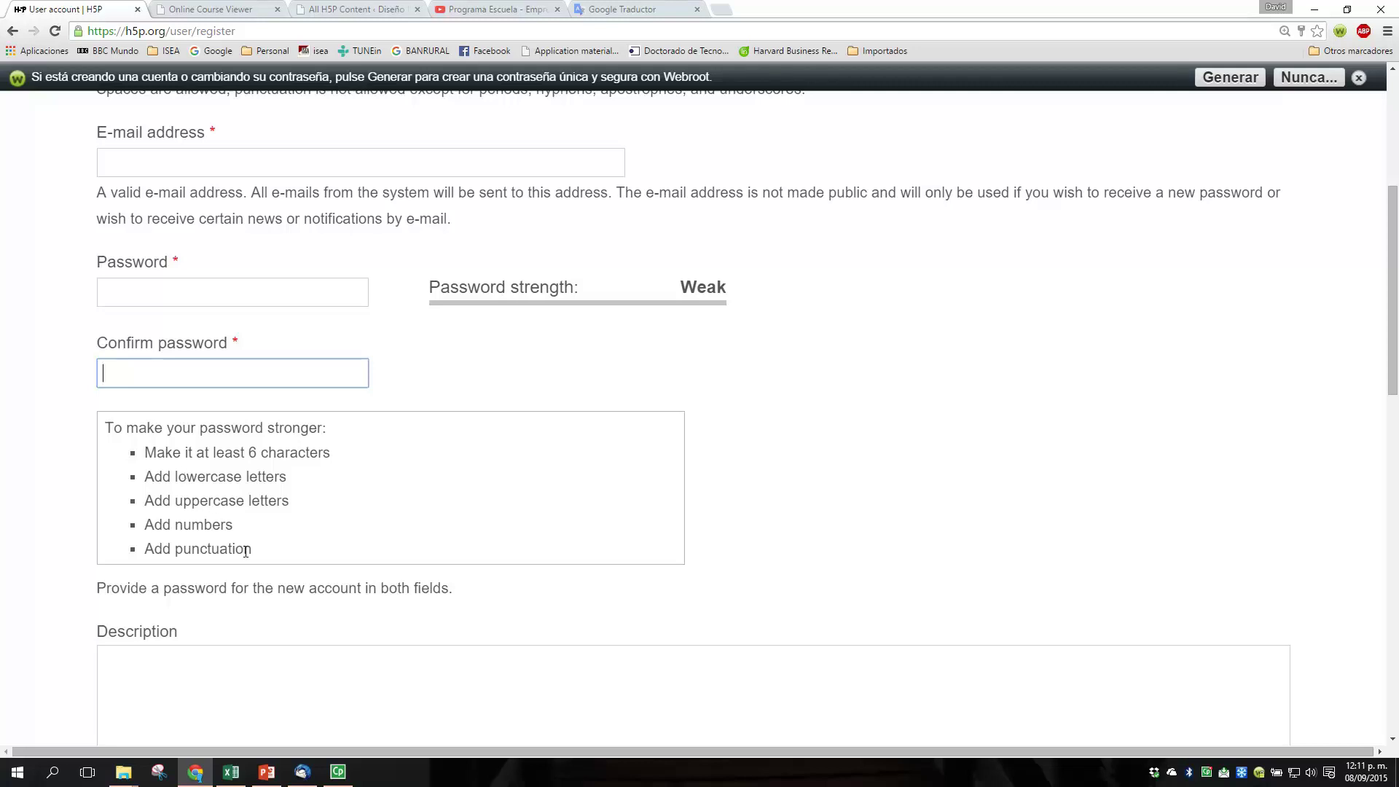
{"action": "scroll", "coordinate": [258, 550], "scroll_direction": "down", "scroll_amount": 2}
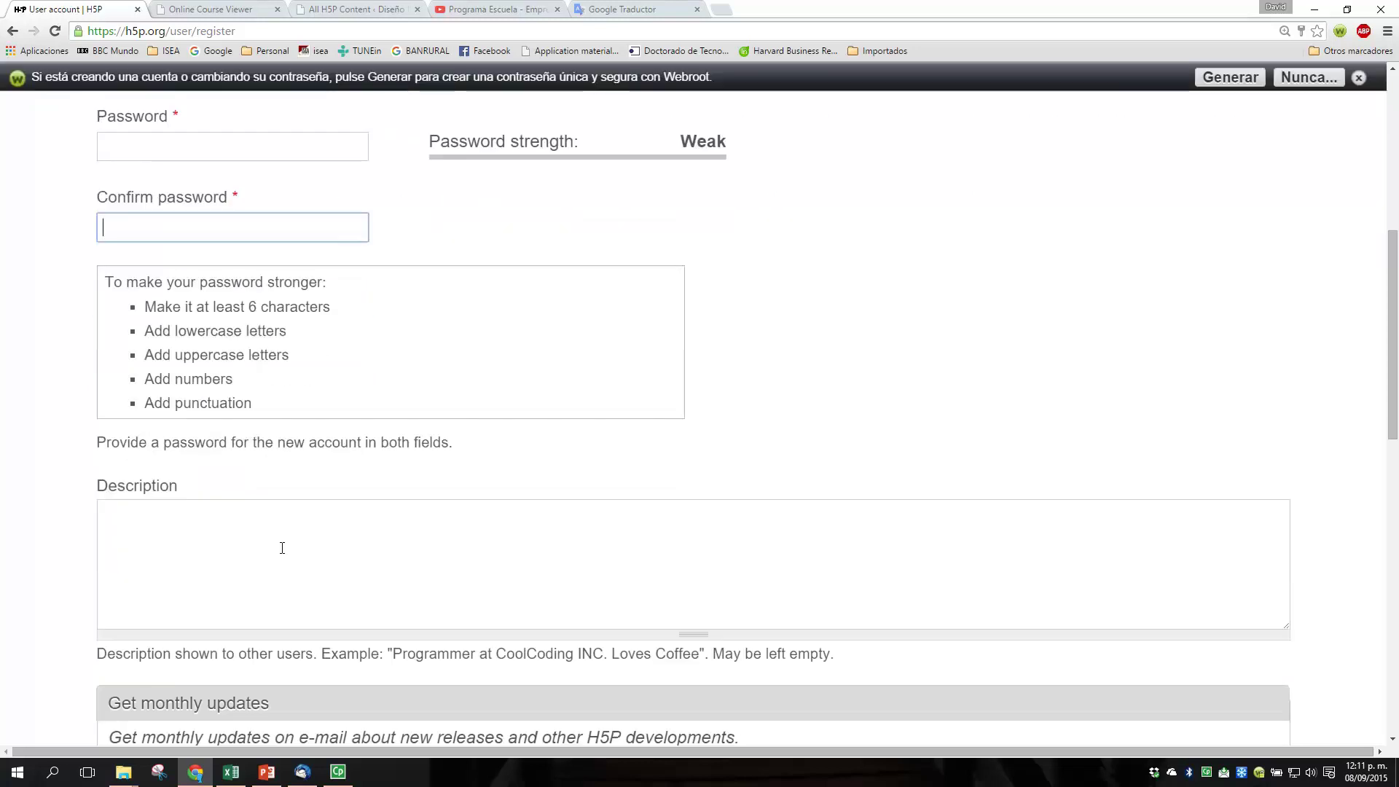
{"action": "scroll", "coordinate": [282, 548], "scroll_direction": "down", "scroll_amount": 3}
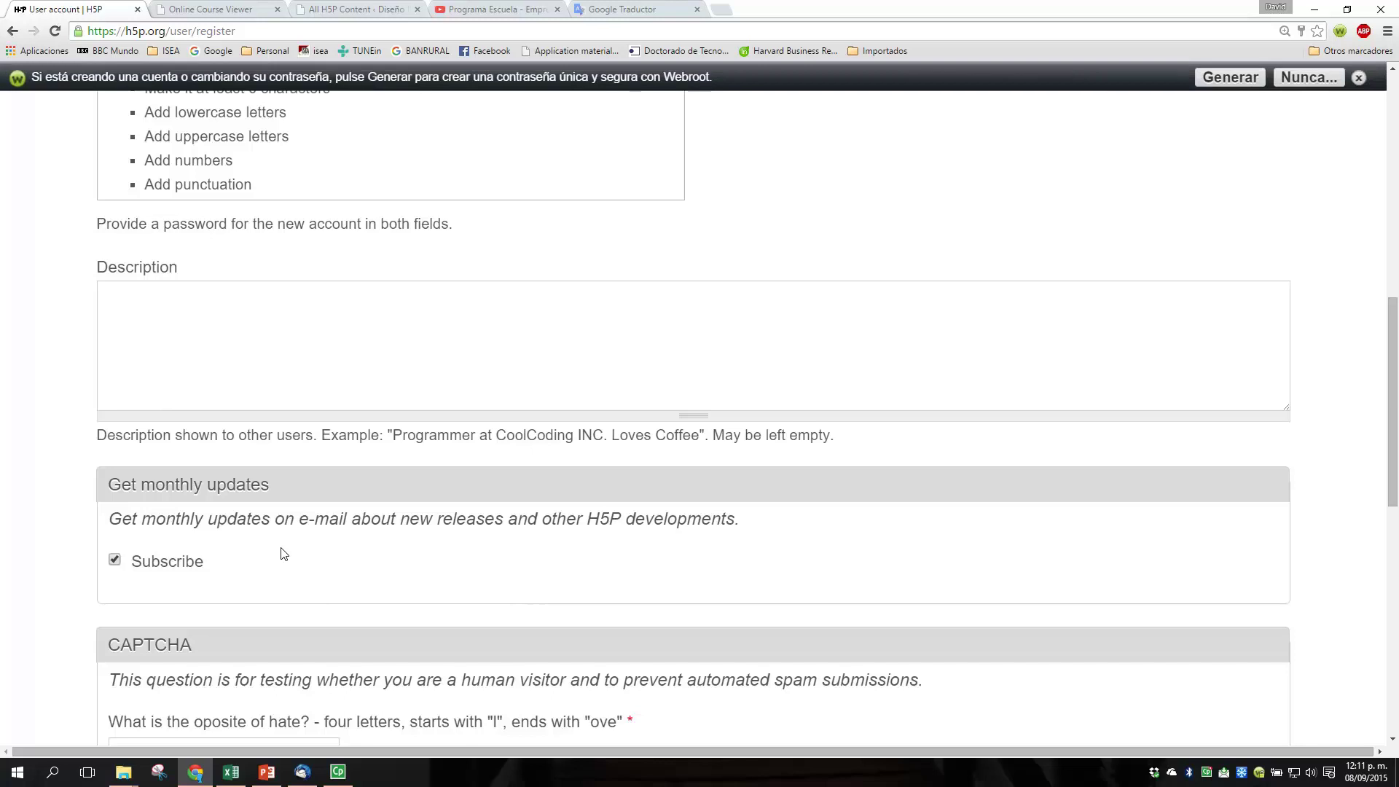
{"action": "scroll", "coordinate": [281, 550], "scroll_direction": "up", "scroll_amount": 2}
{"action": "scroll", "coordinate": [197, 490], "scroll_direction": "down", "scroll_amount": 6}
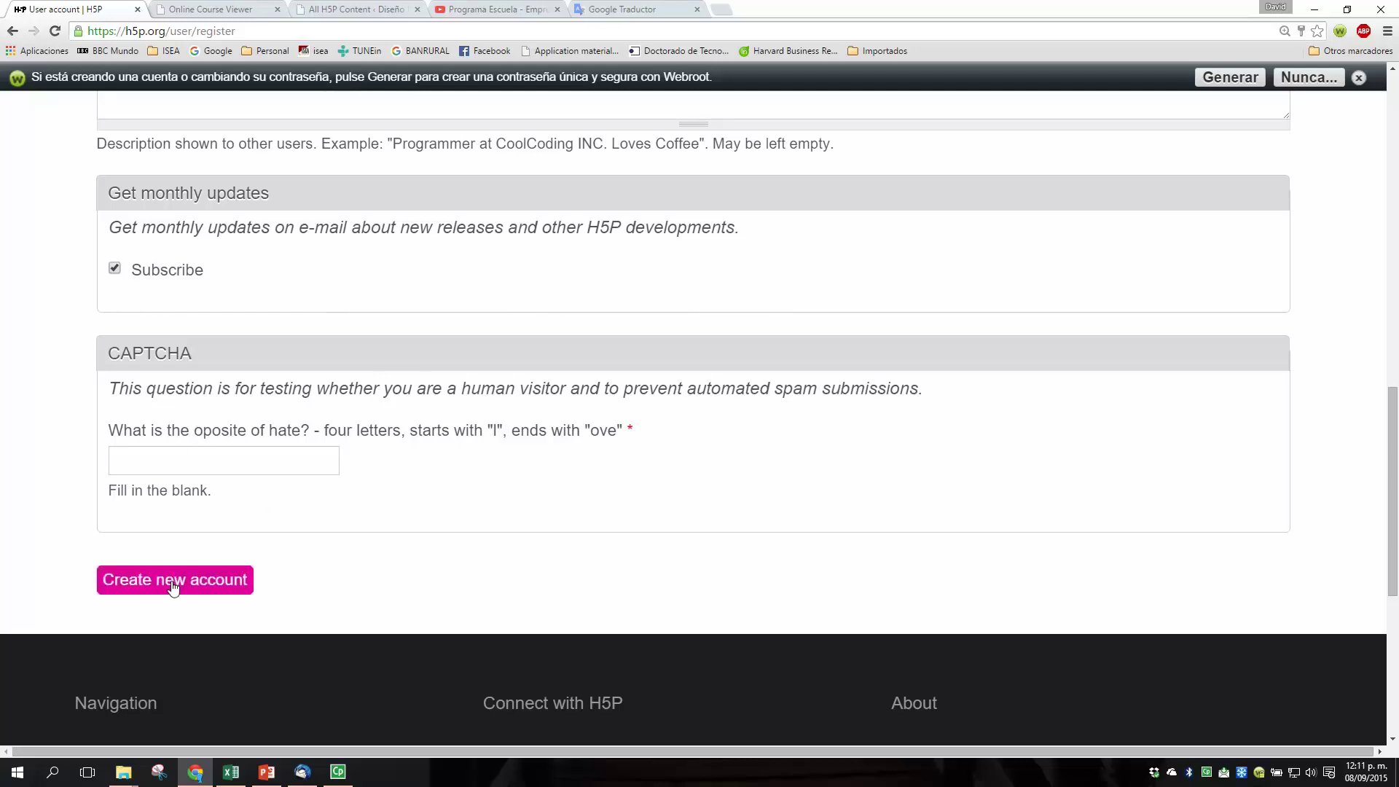
{"action": "scroll", "coordinate": [502, 421], "scroll_direction": "up", "scroll_amount": 15}
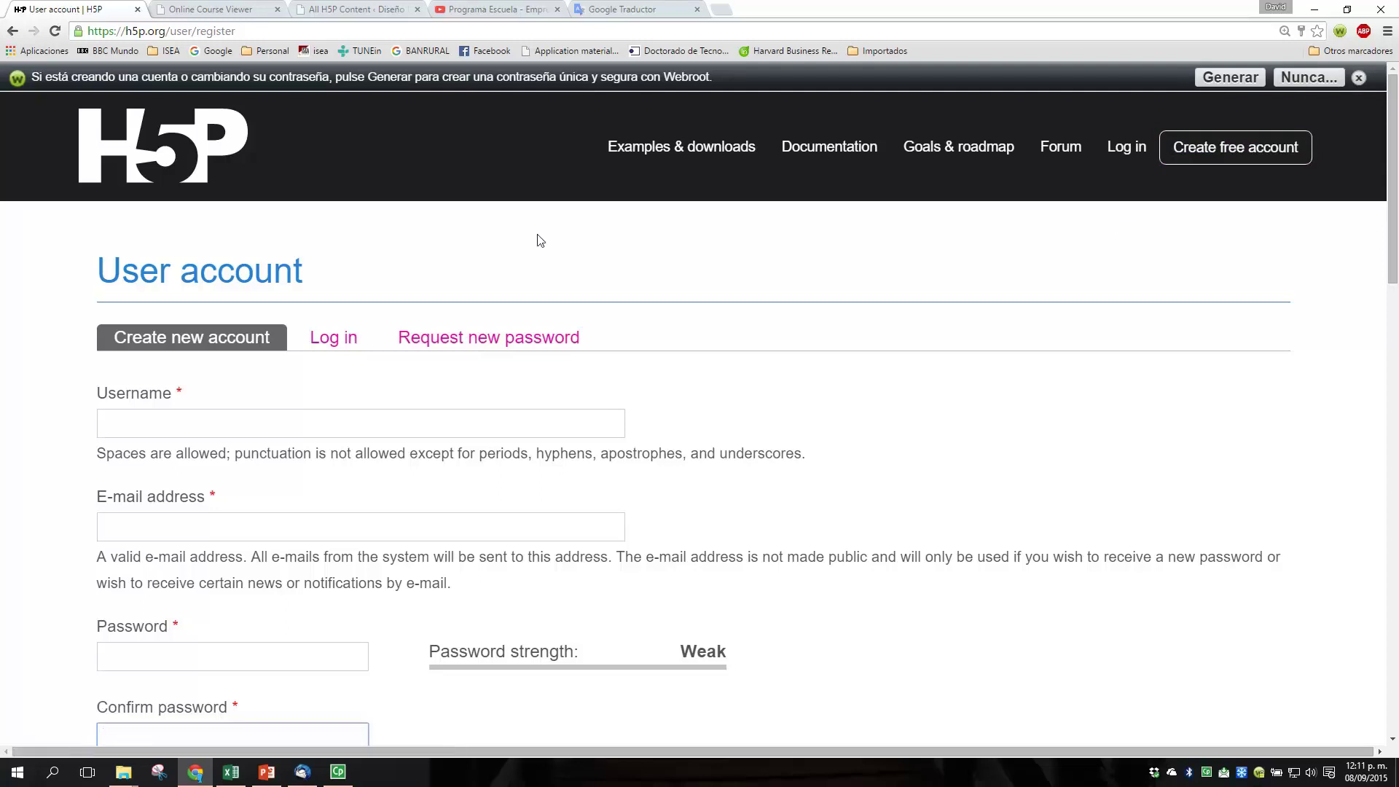
- Log in to the existing H5P account with the prefilled credentials and open its My content list
{"action": "left_click", "coordinate": [1125, 149]}
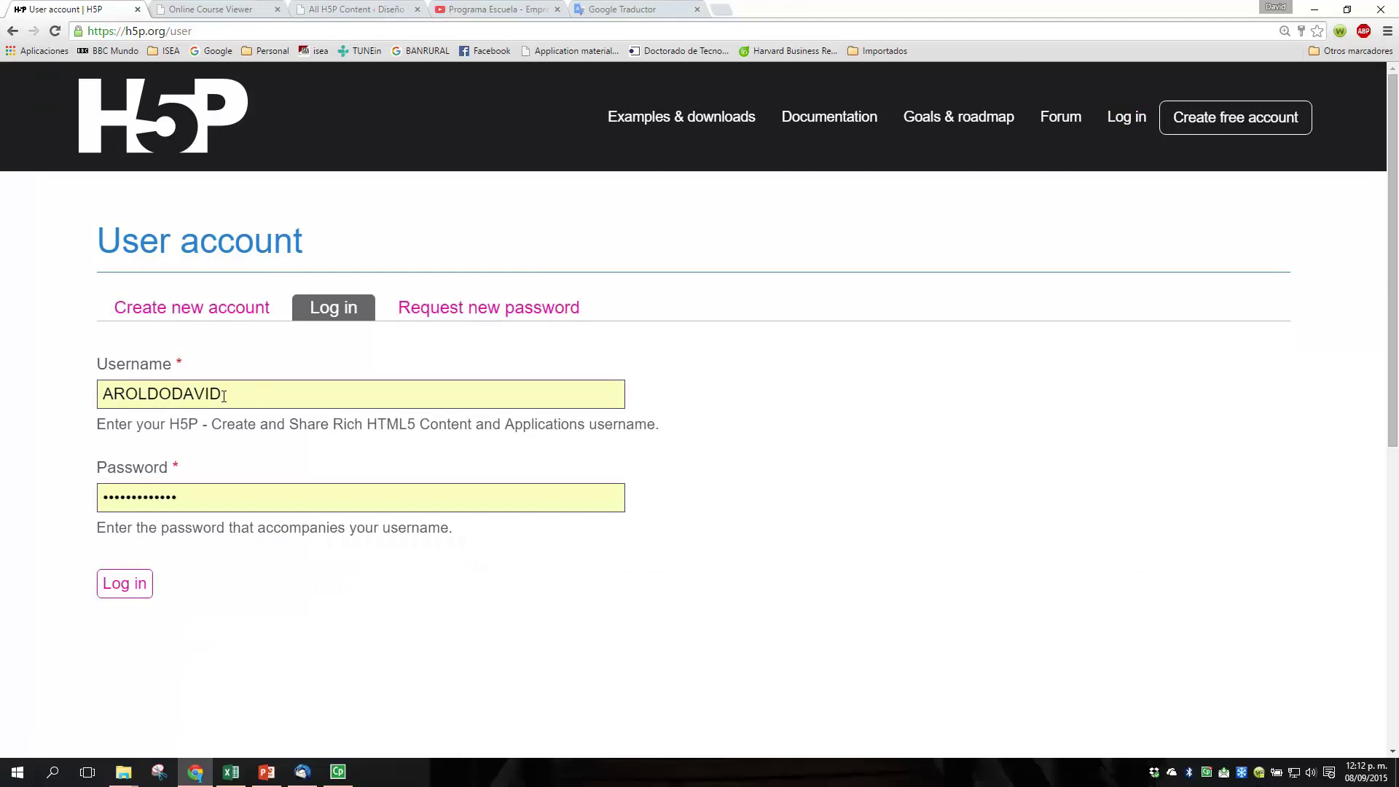
{"action": "left_click", "coordinate": [113, 594]}
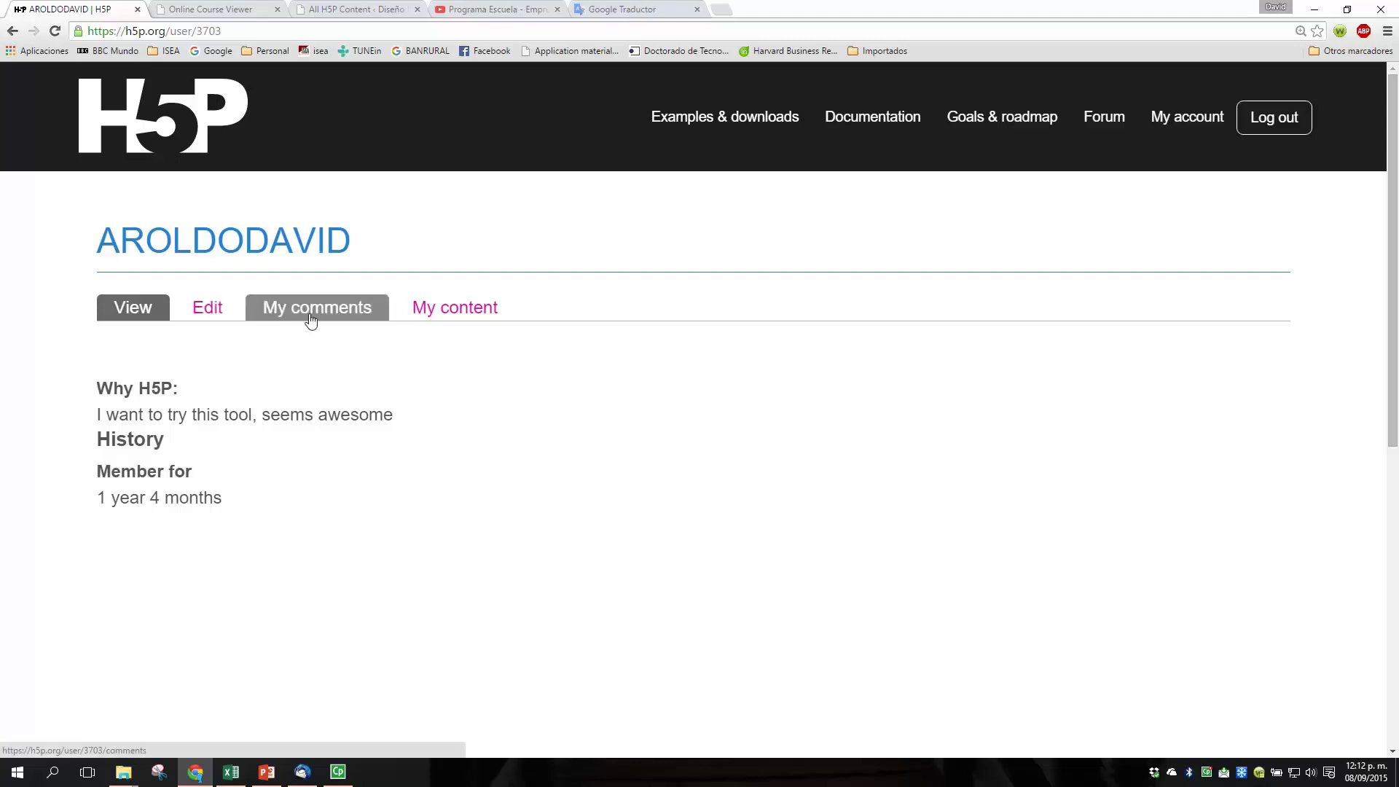
{"action": "left_click", "coordinate": [455, 314]}
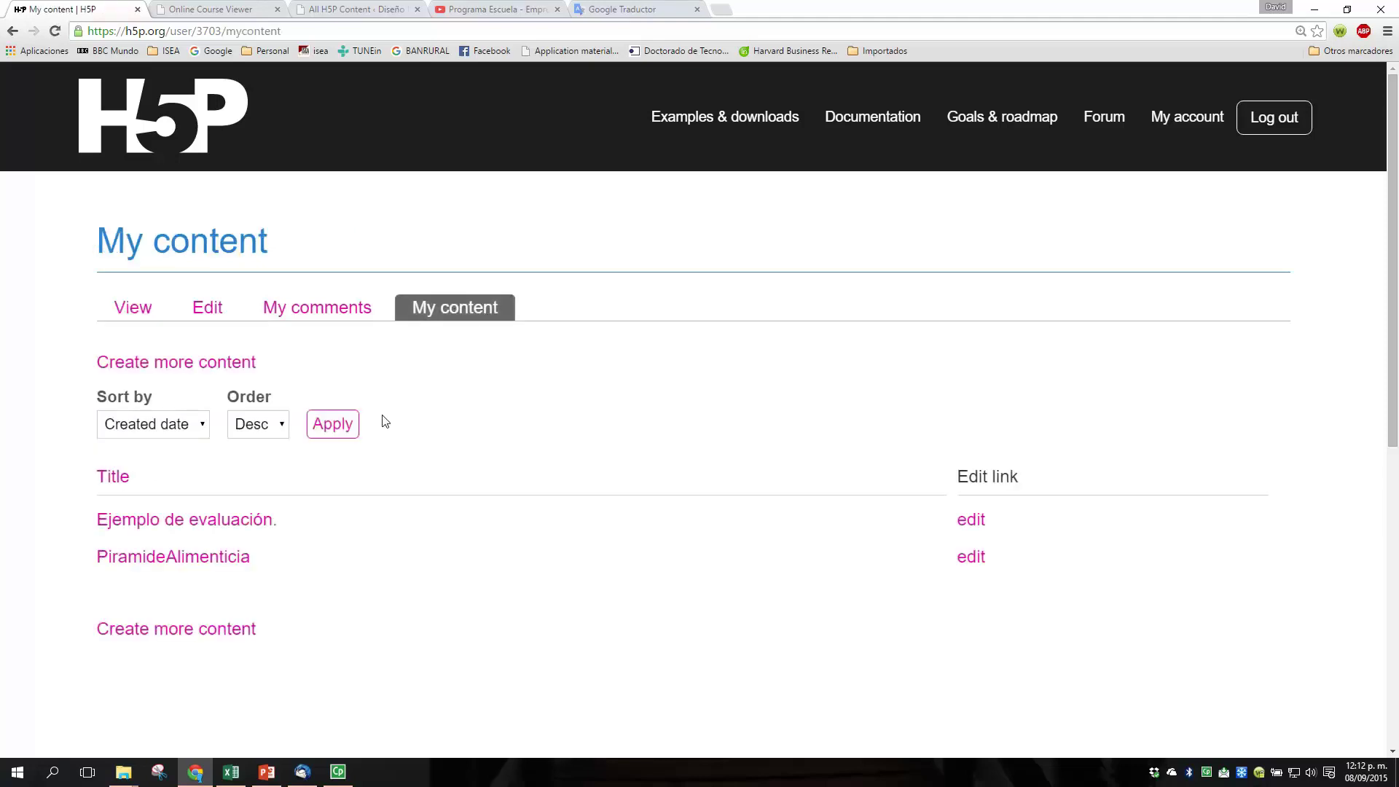
{"action": "scroll", "coordinate": [386, 418], "scroll_direction": "down", "scroll_amount": 2}
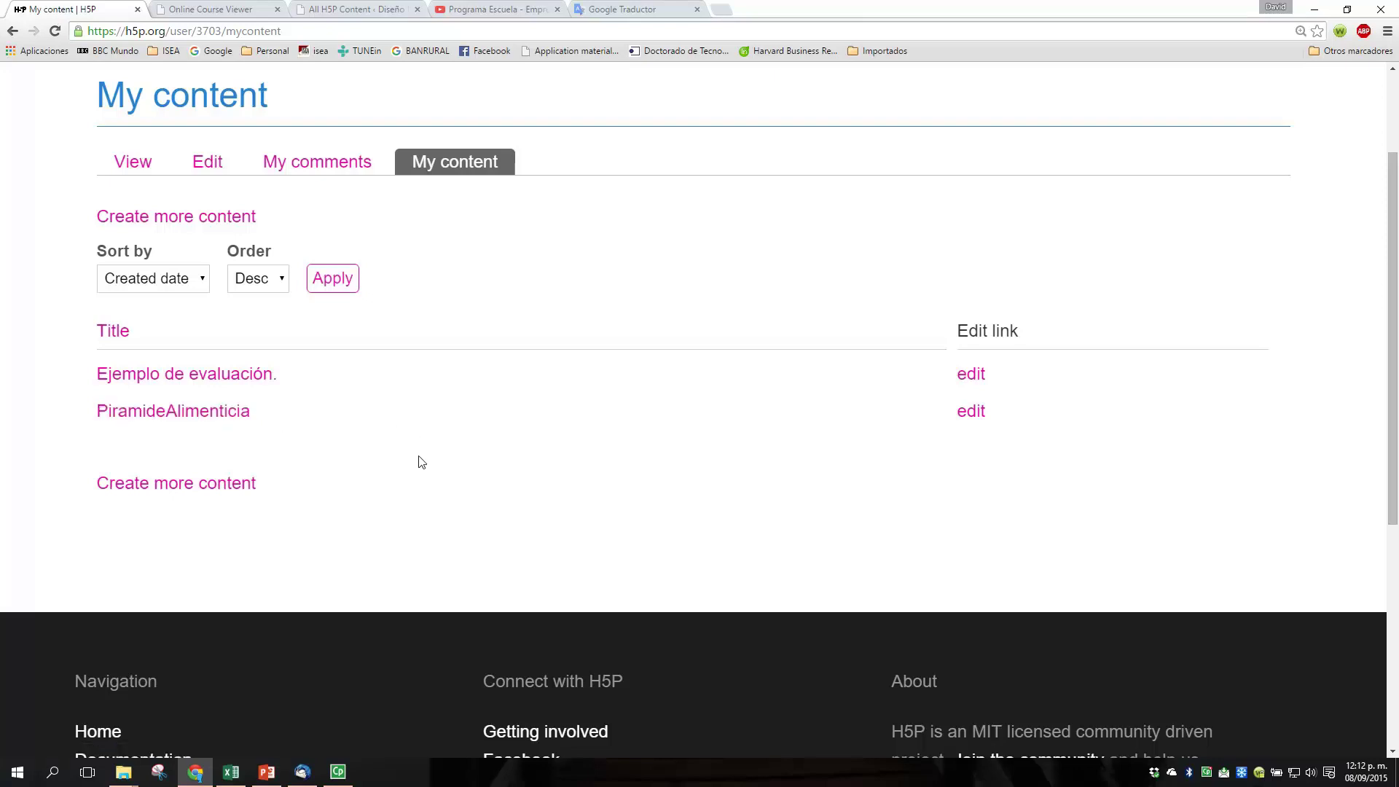
{"action": "scroll", "coordinate": [418, 462], "scroll_direction": "up", "scroll_amount": 2}
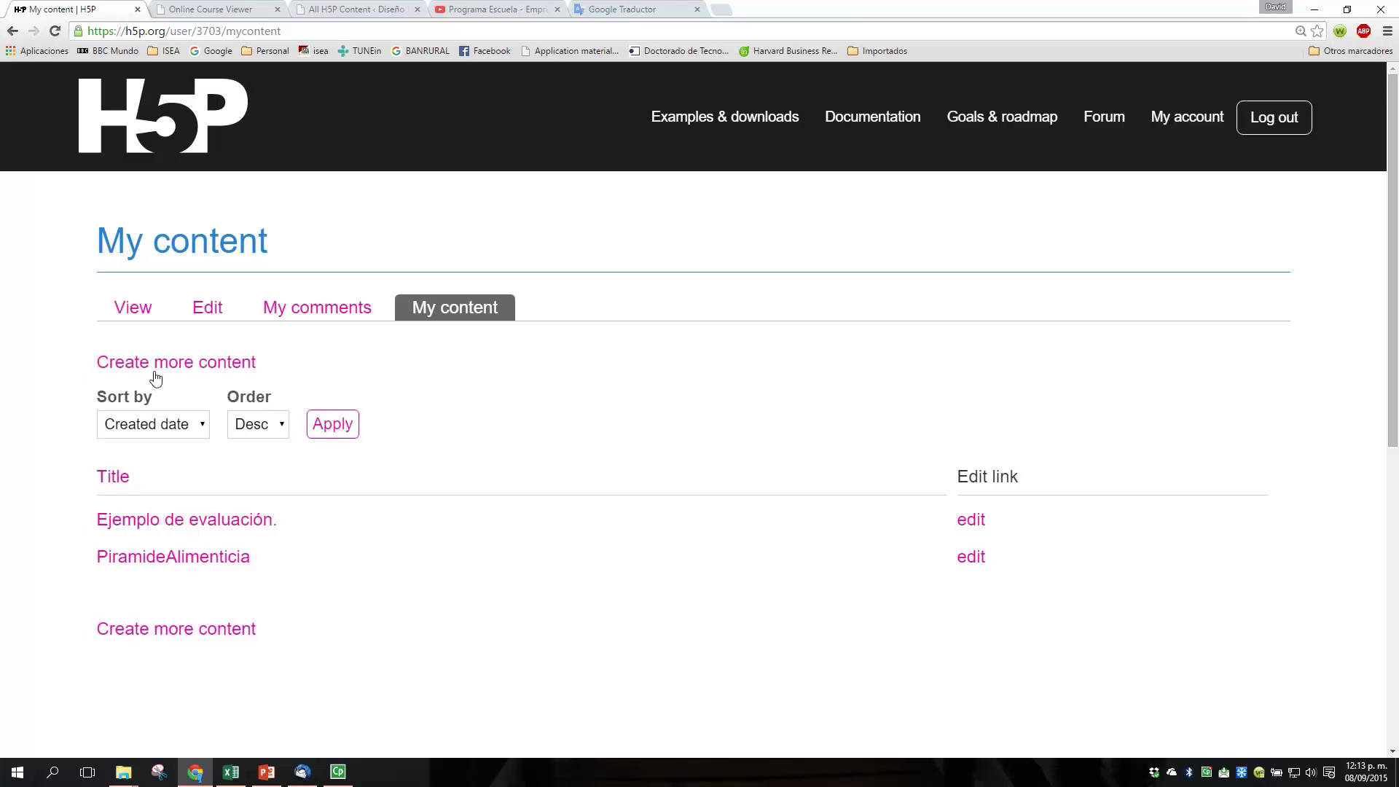
- Create a new interactive content item and title it "Mi primera presentación h5p"
{"action": "left_click", "coordinate": [167, 373]}
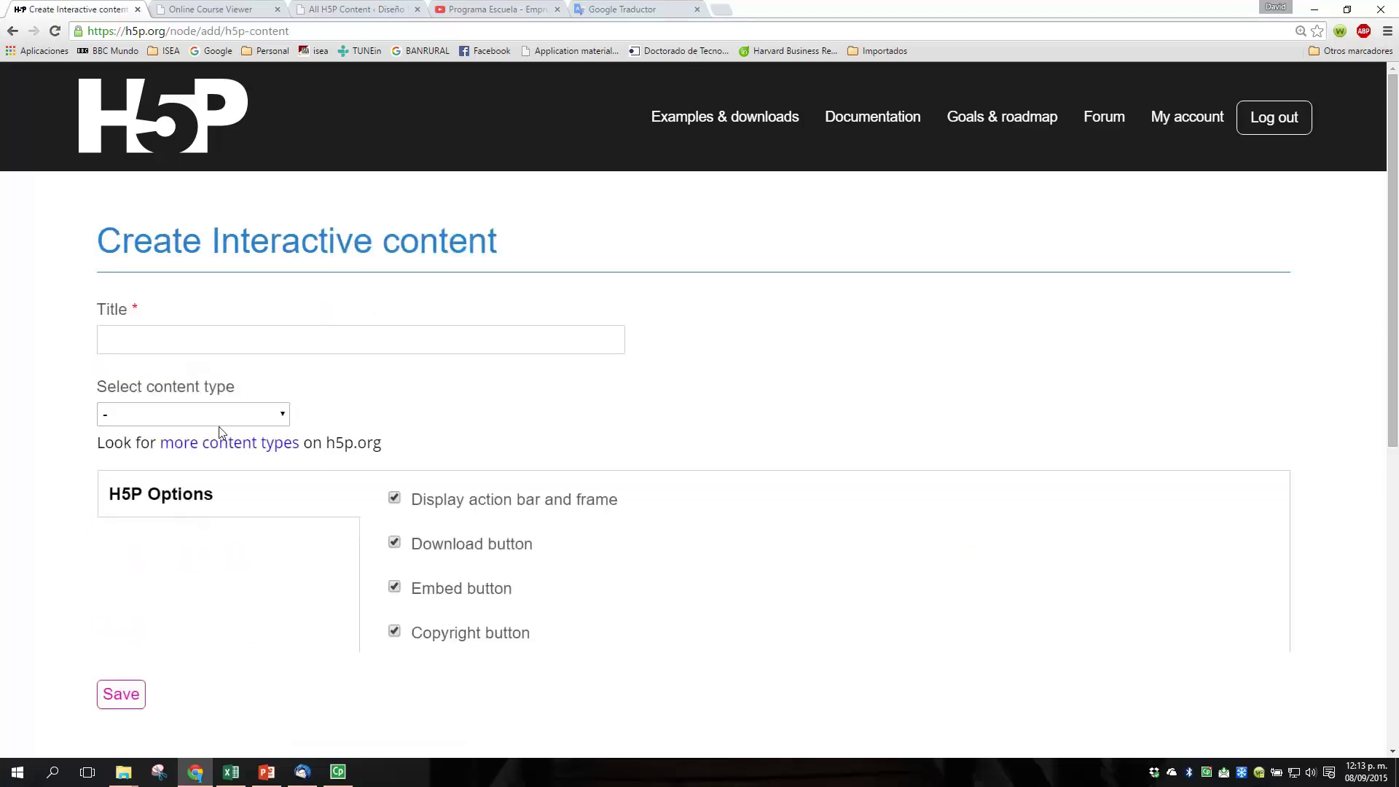
{"action": "scroll", "coordinate": [219, 431], "scroll_direction": "down", "scroll_amount": 2}
{"action": "scroll", "coordinate": [218, 432], "scroll_direction": "up", "scroll_amount": 2}
{"action": "left_click", "coordinate": [150, 338]}
{"action": "scroll", "coordinate": [155, 345], "scroll_direction": "down", "scroll_amount": 1}
{"action": "type", "text": "P"}
{"action": "scroll", "coordinate": [153, 346], "scroll_direction": "up", "scroll_amount": 1}
{"action": "scroll", "coordinate": [153, 346], "scroll_direction": "down", "scroll_amount": 1}
{"action": "key", "text": "BackSpace"}
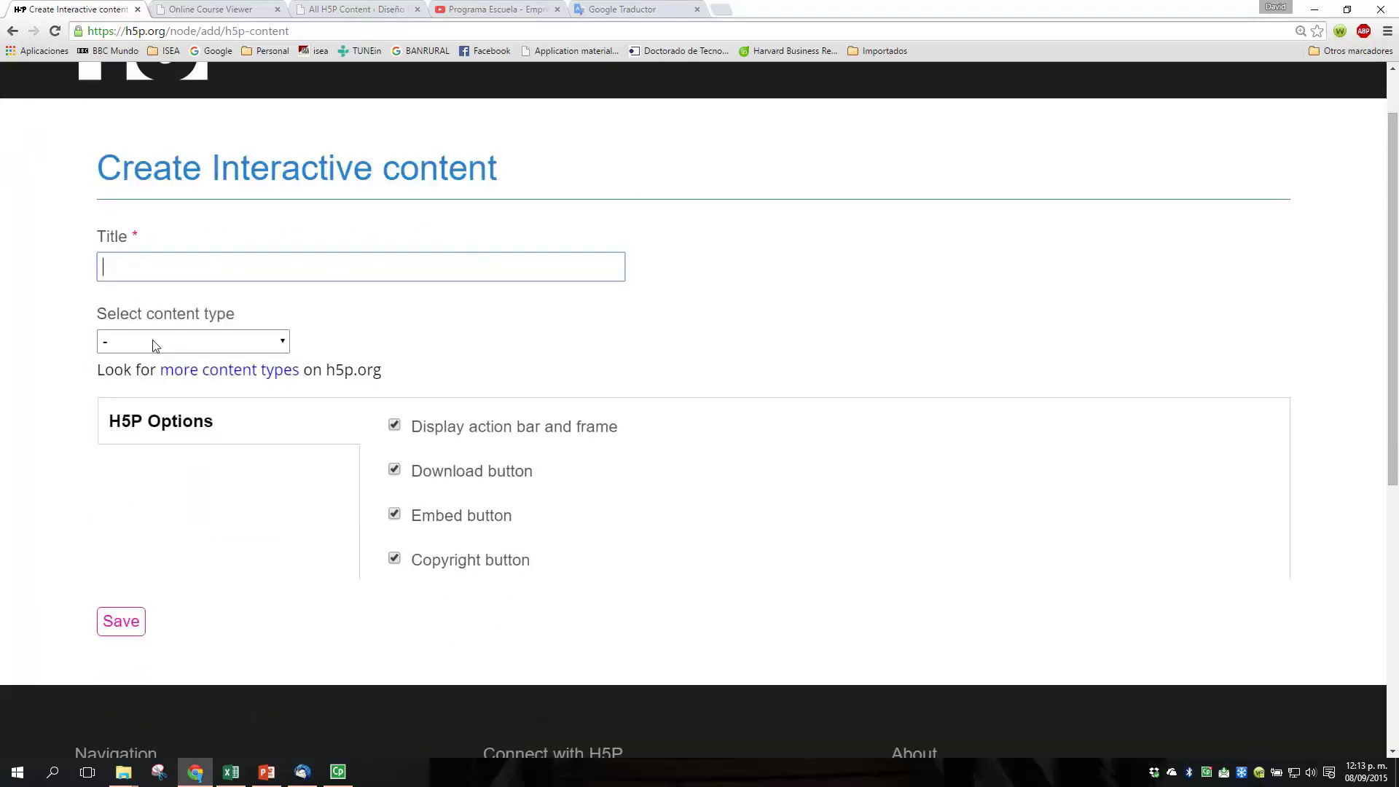
{"action": "type", "text": "Mi pri"}
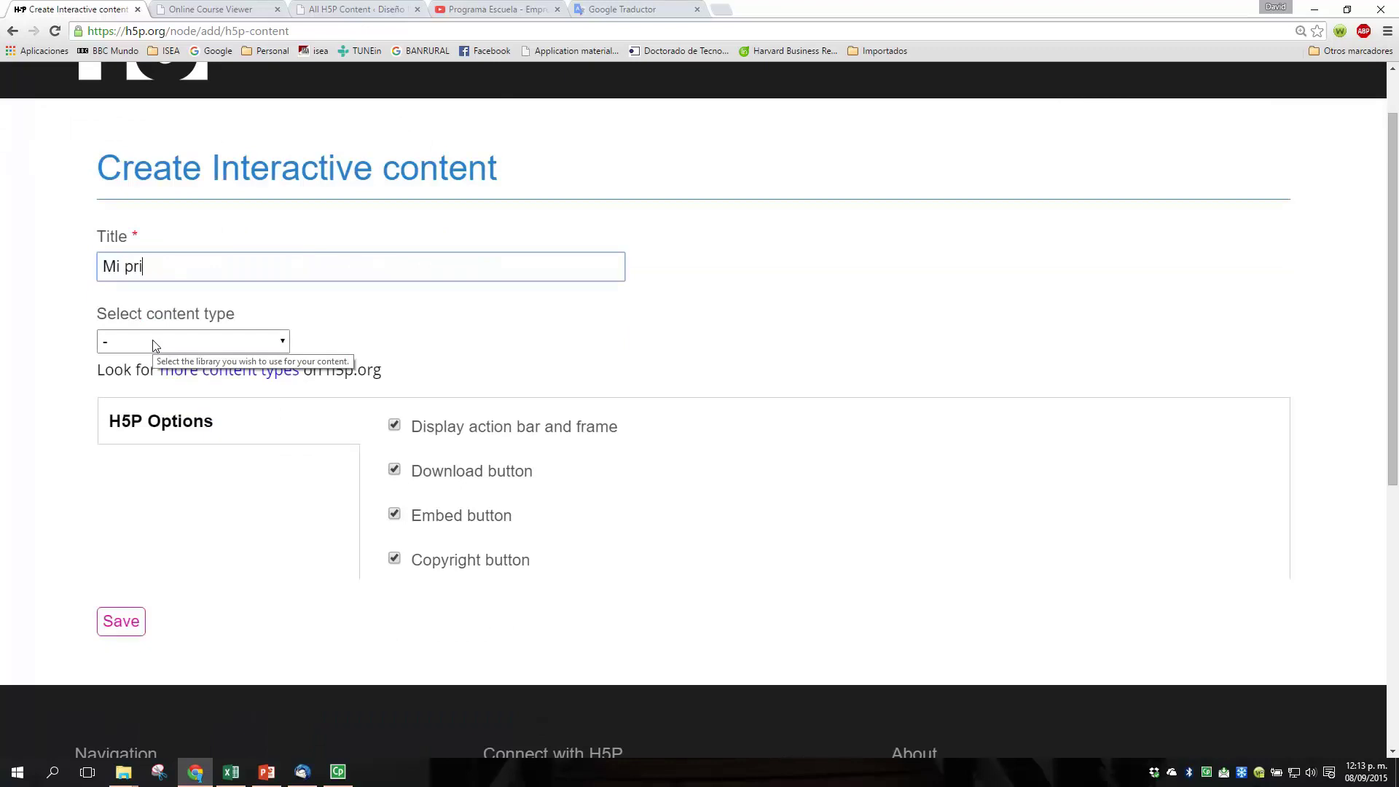
{"action": "type", "text": "mera presentación h"}
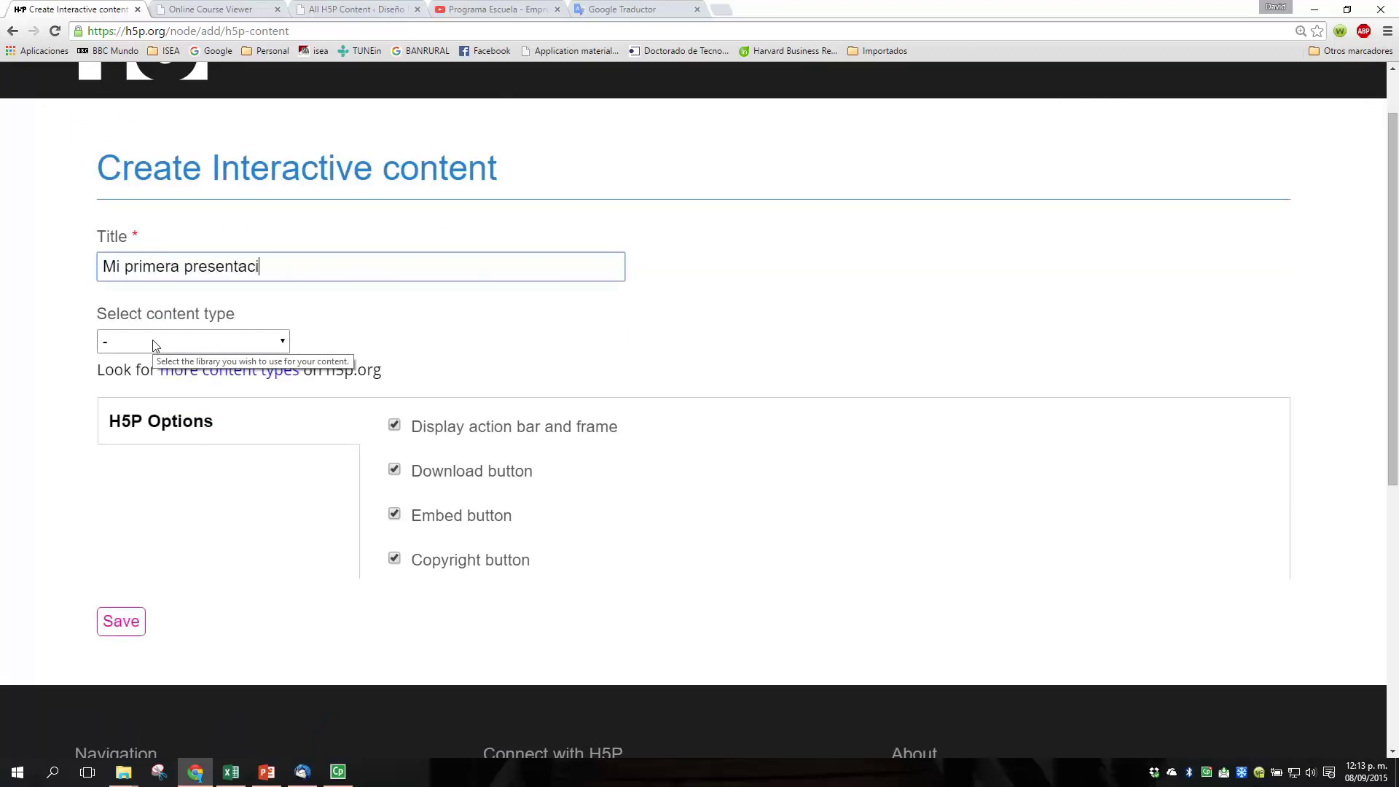
{"action": "scroll", "coordinate": [153, 346], "scroll_direction": "up", "scroll_amount": 1}
{"action": "scroll", "coordinate": [153, 346], "scroll_direction": "down", "scroll_amount": 1}
{"action": "type", "text": "5p"}
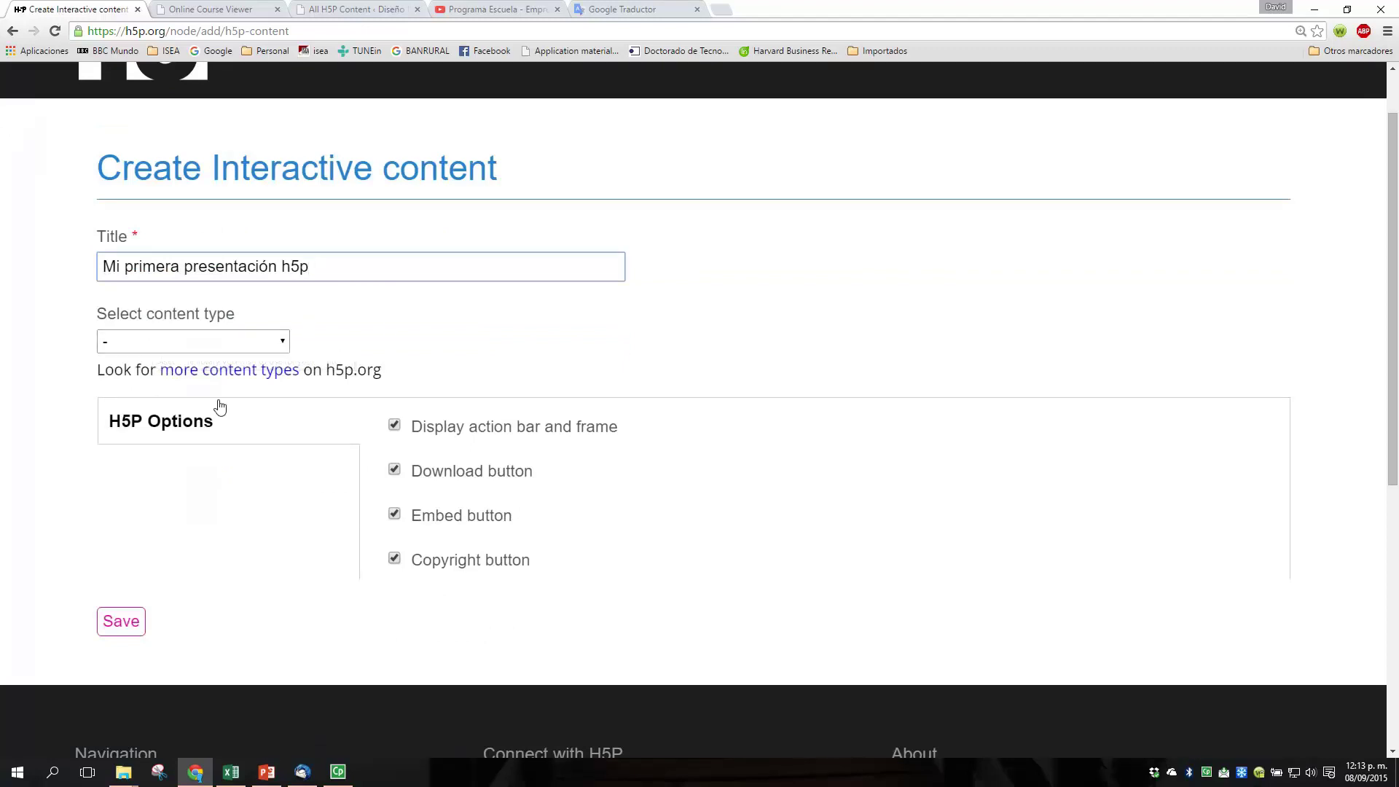
- Set the content type of the new item to Course Presentation
{"action": "left_click", "coordinate": [278, 343]}
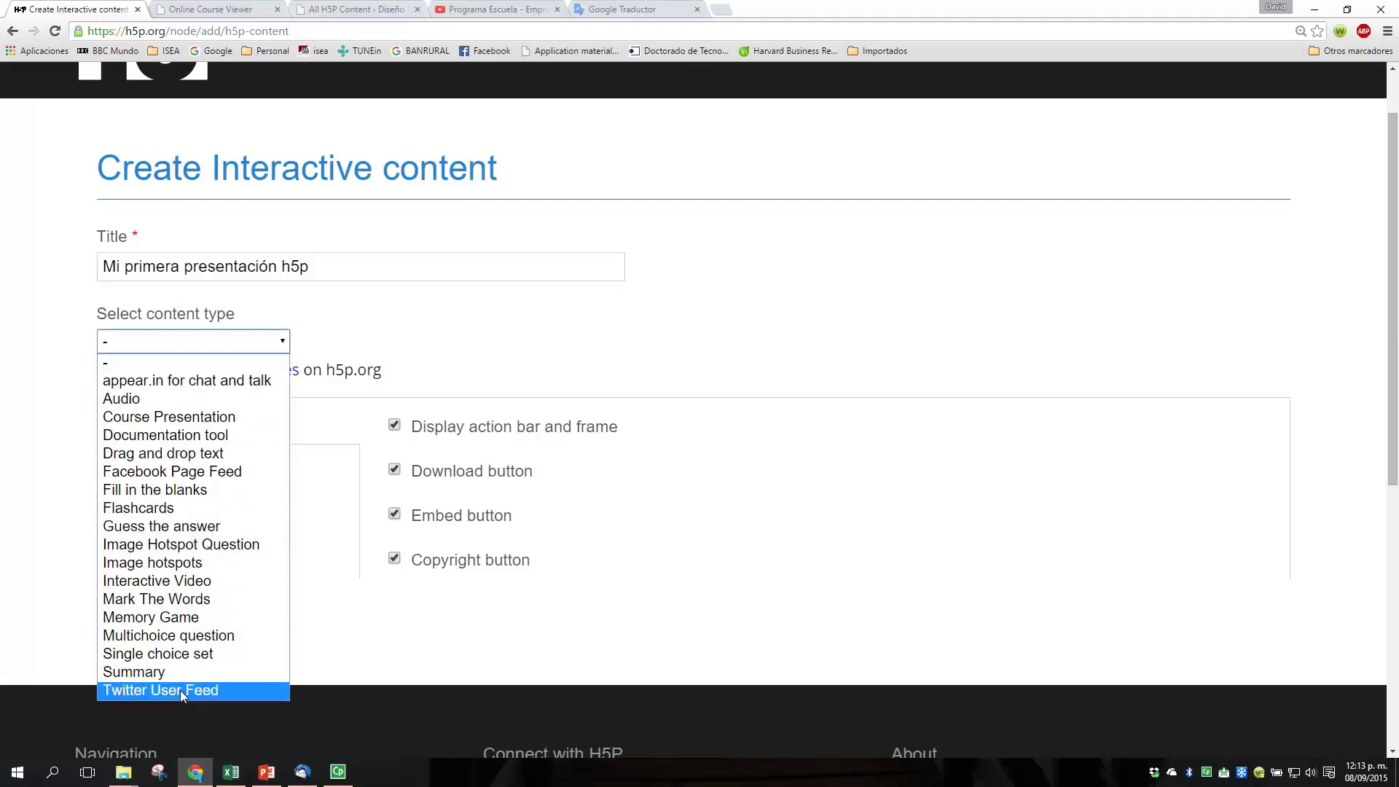
{"action": "left_click", "coordinate": [193, 419]}
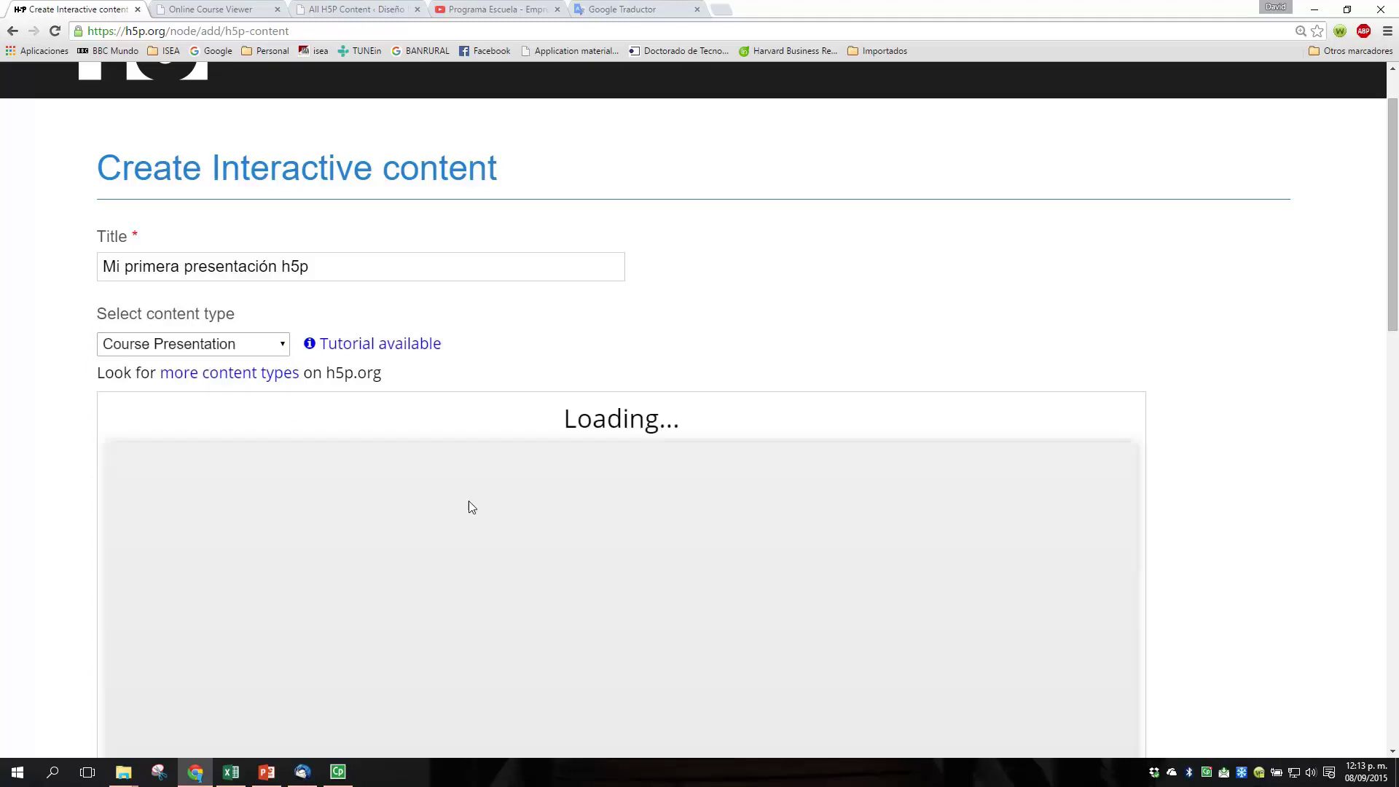
- Look over the Course Presentation editor and H5P options, and expand the Behaviour settings section
{"action": "scroll", "coordinate": [451, 503], "scroll_direction": "down", "scroll_amount": 13}
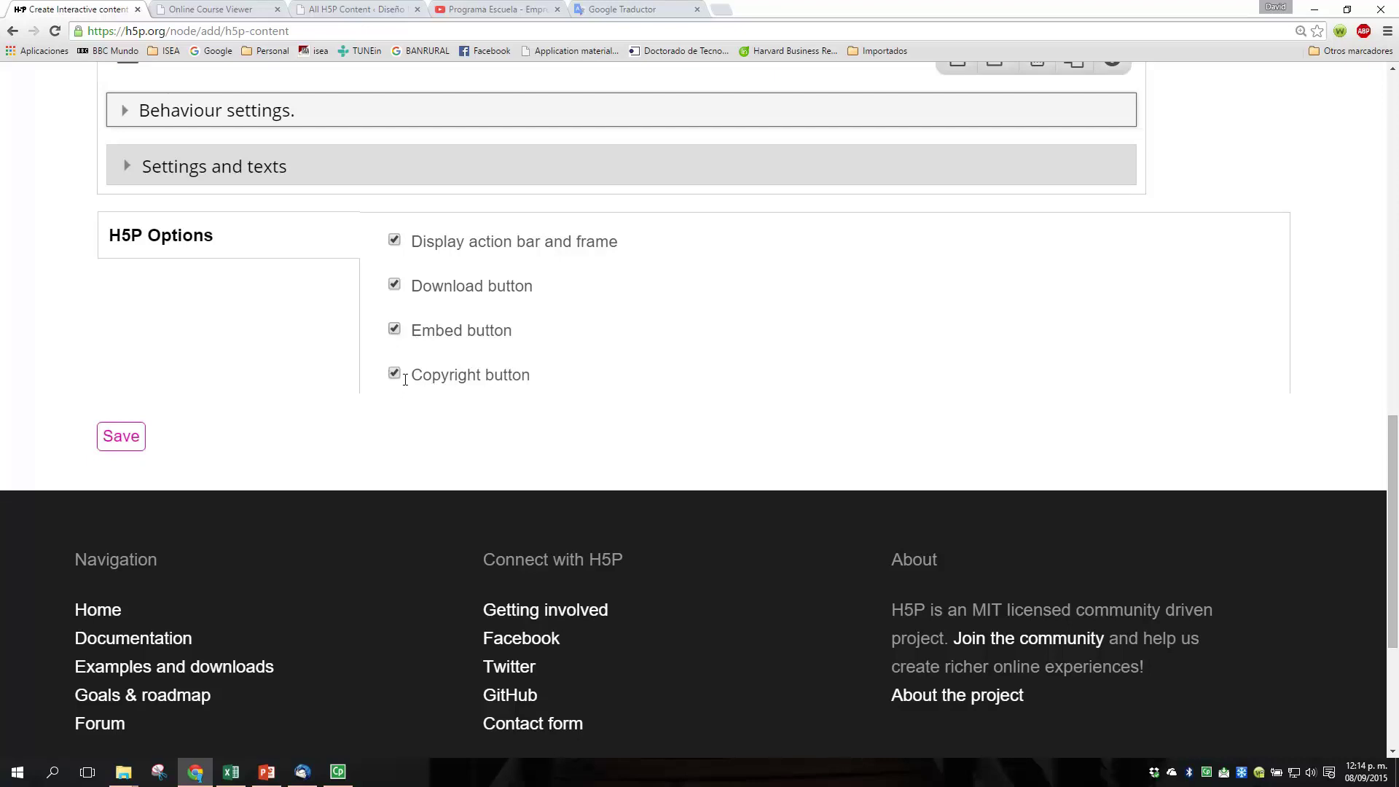
{"action": "scroll", "coordinate": [405, 379], "scroll_direction": "up", "scroll_amount": 8}
{"action": "scroll", "coordinate": [407, 385], "scroll_direction": "up", "scroll_amount": 5}
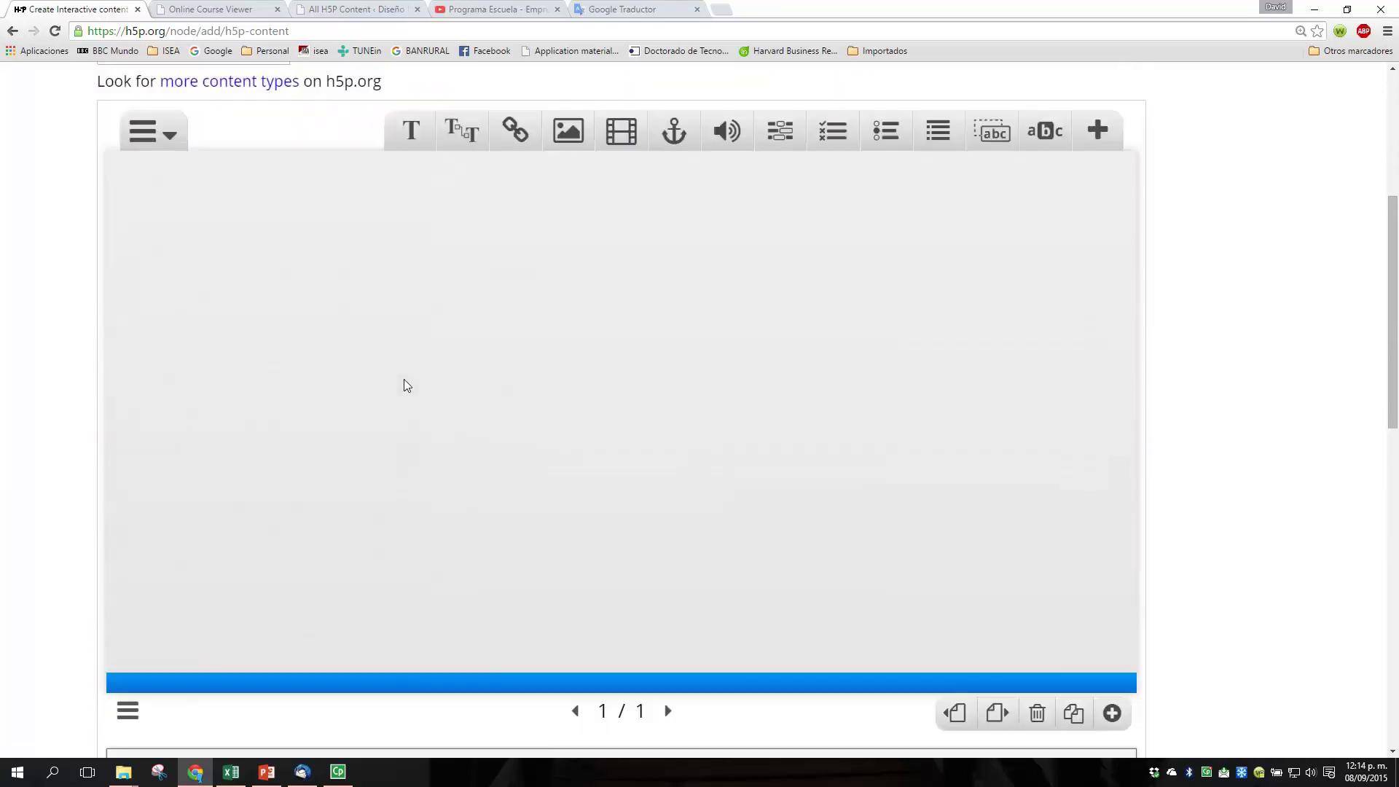
{"action": "scroll", "coordinate": [407, 385], "scroll_direction": "down", "scroll_amount": 11}
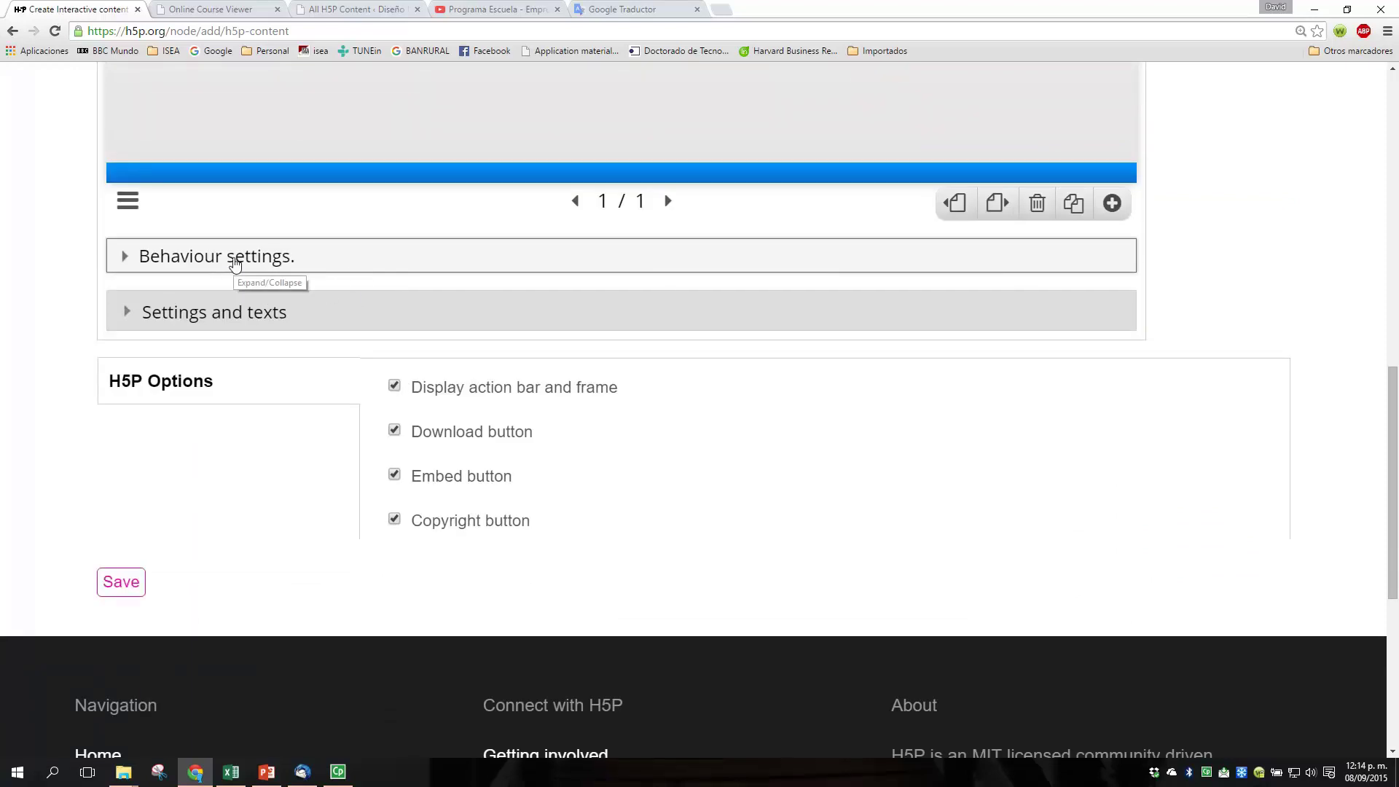
{"action": "left_click", "coordinate": [234, 264]}
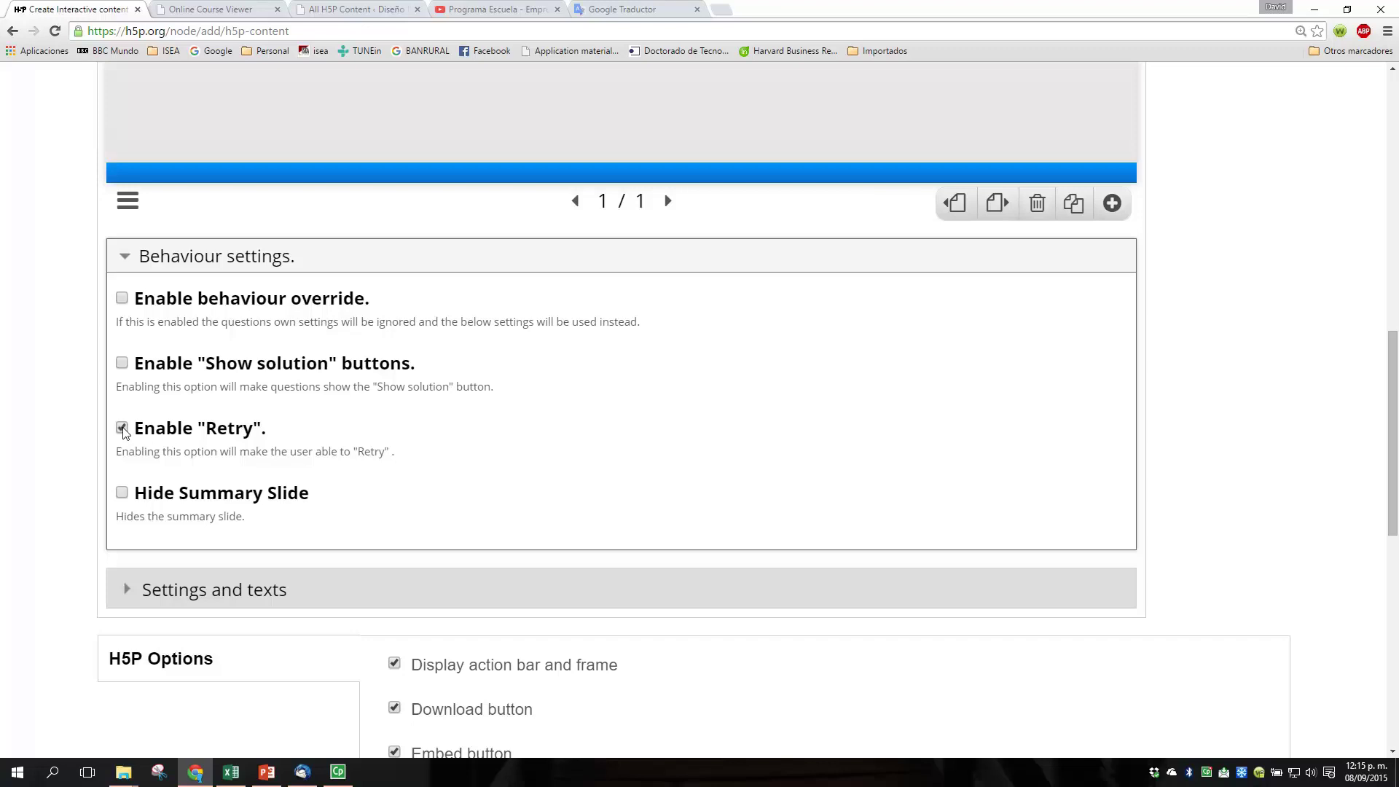
- Enable the "Show solution" buttons in the behaviour settings of the presentation
{"action": "left_click", "coordinate": [121, 363]}
{"action": "scroll", "coordinate": [251, 445], "scroll_direction": "down", "scroll_amount": 1}
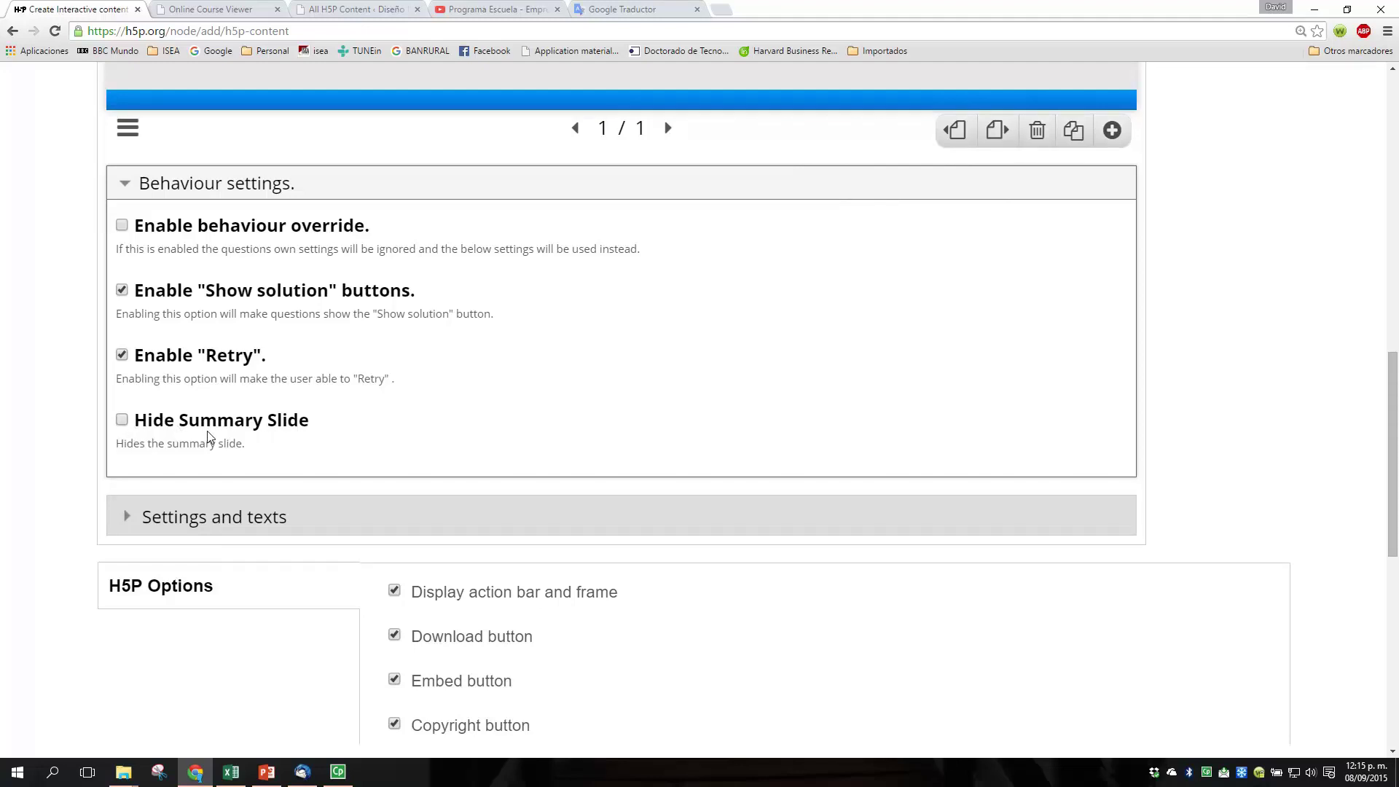
- Expand Settings and texts with its Localize: Slide section and look over the translatable labels and score greetings
{"action": "scroll", "coordinate": [206, 436], "scroll_direction": "down", "scroll_amount": 4}
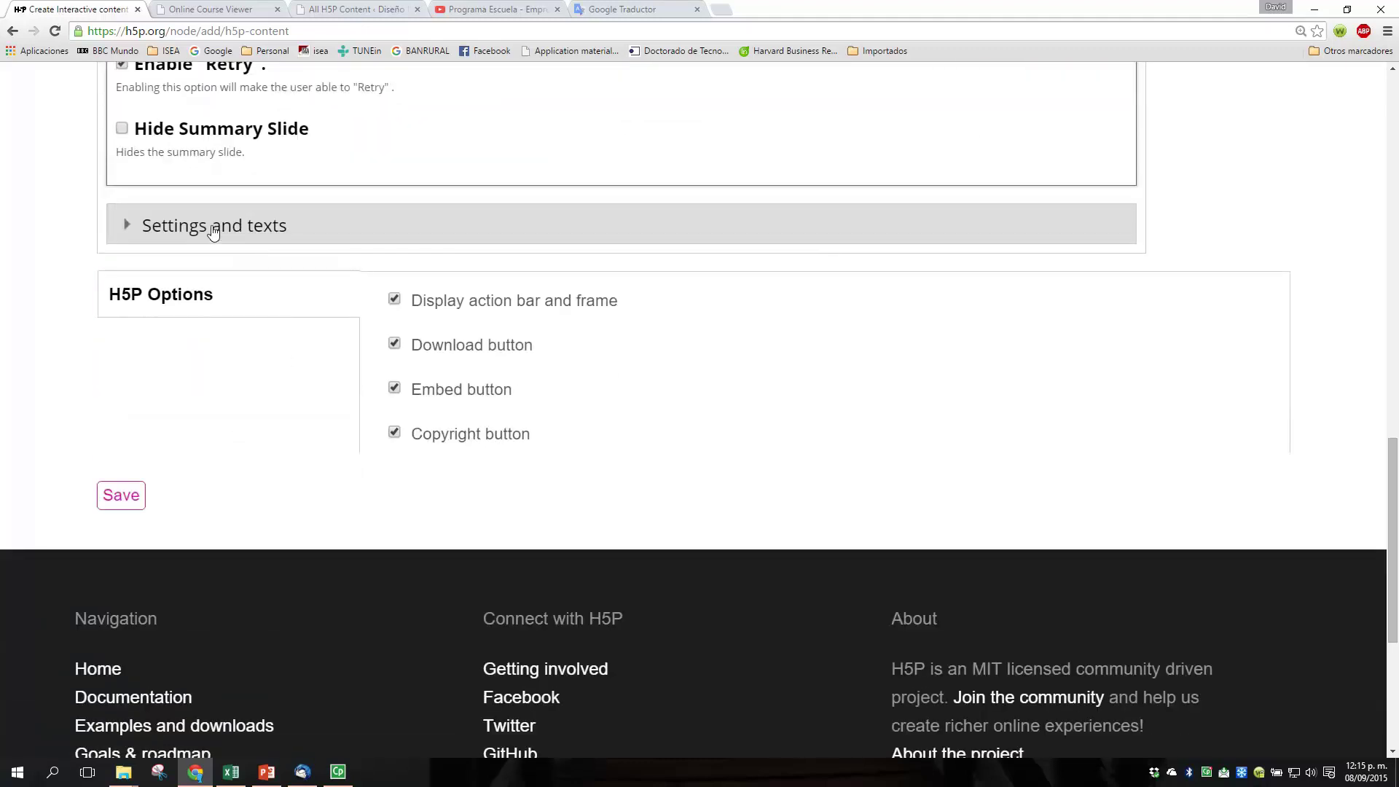
{"action": "left_click", "coordinate": [213, 232]}
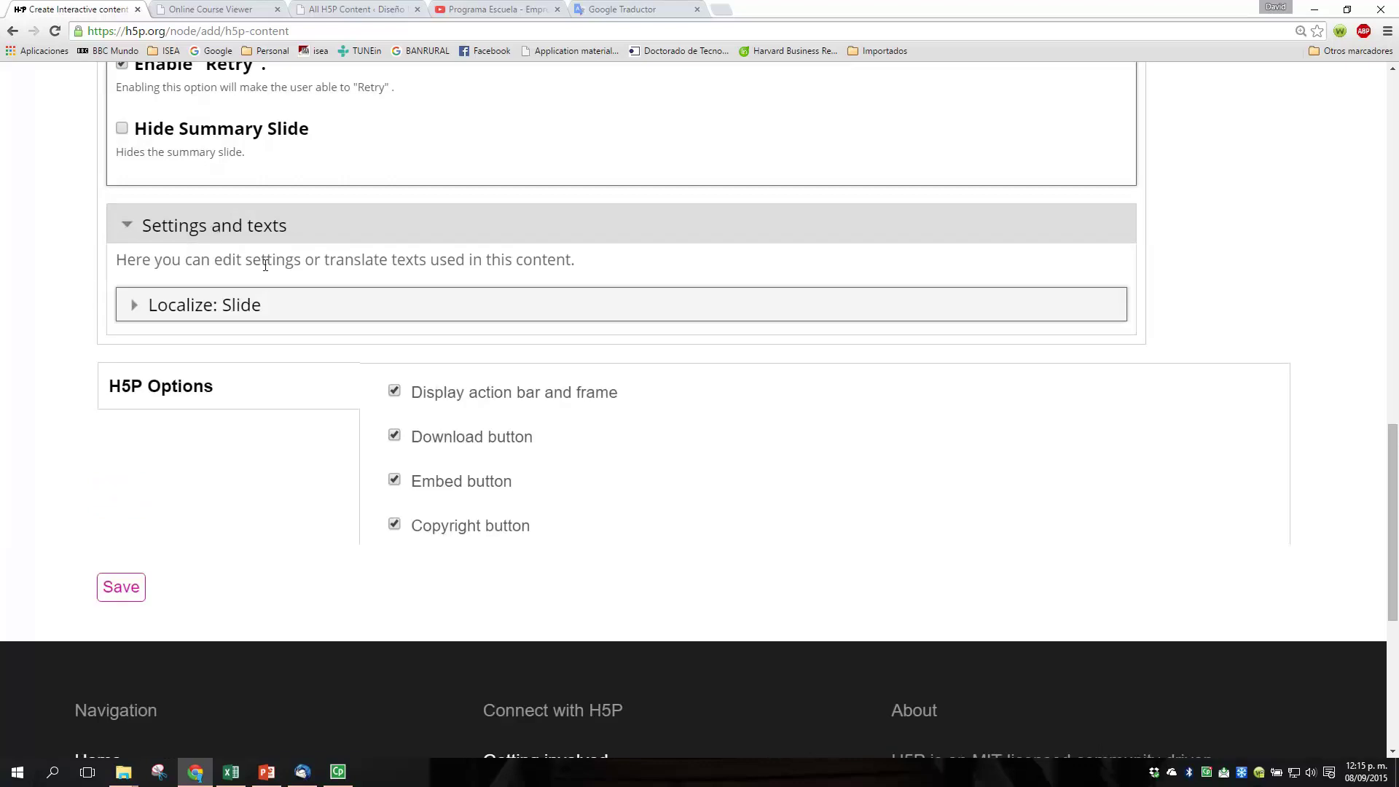
{"action": "scroll", "coordinate": [267, 271], "scroll_direction": "down", "scroll_amount": 1}
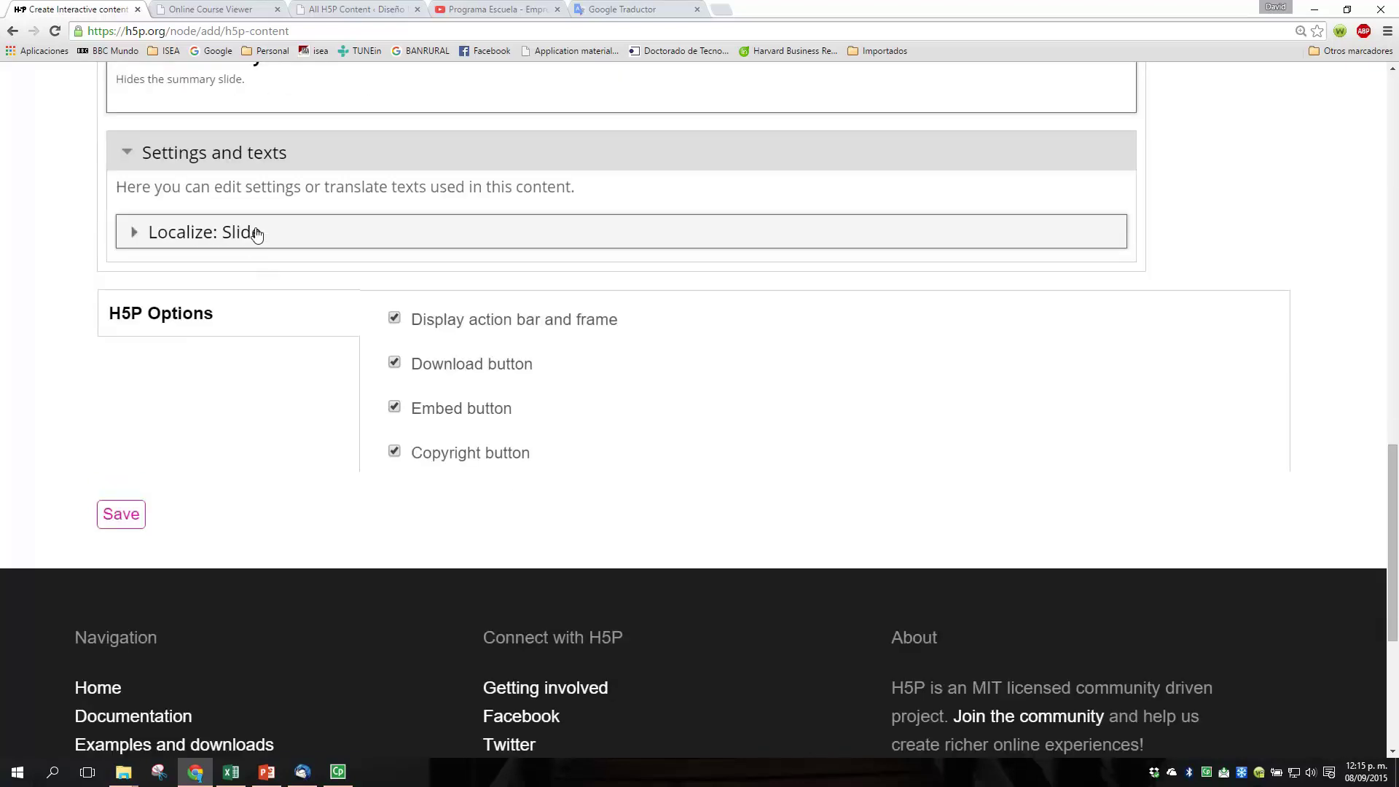
{"action": "left_click", "coordinate": [223, 154]}
{"action": "scroll", "coordinate": [244, 241], "scroll_direction": "down", "scroll_amount": 2}
{"action": "scroll", "coordinate": [237, 219], "scroll_direction": "up", "scroll_amount": 4}
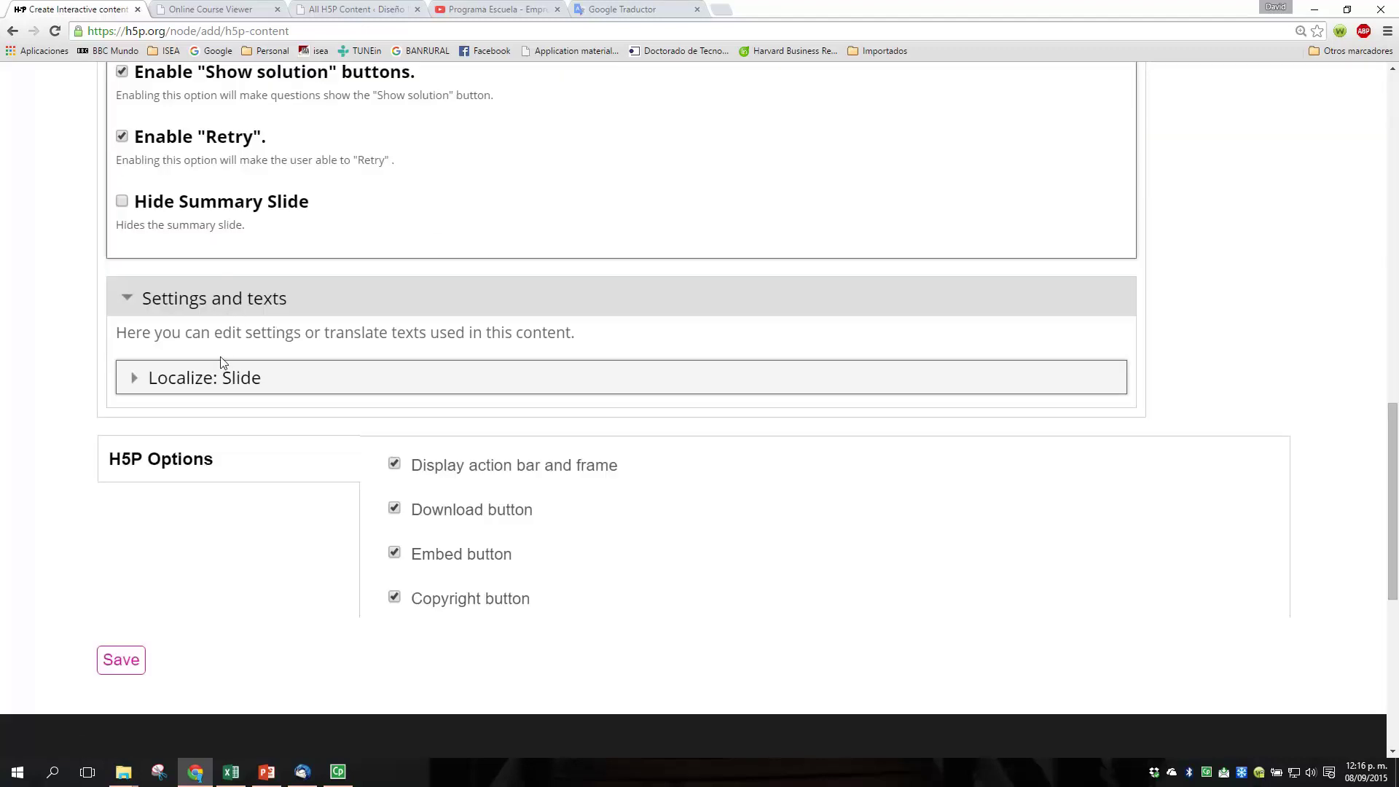
{"action": "left_click", "coordinate": [213, 379]}
{"action": "scroll", "coordinate": [214, 379], "scroll_direction": "down", "scroll_amount": 2}
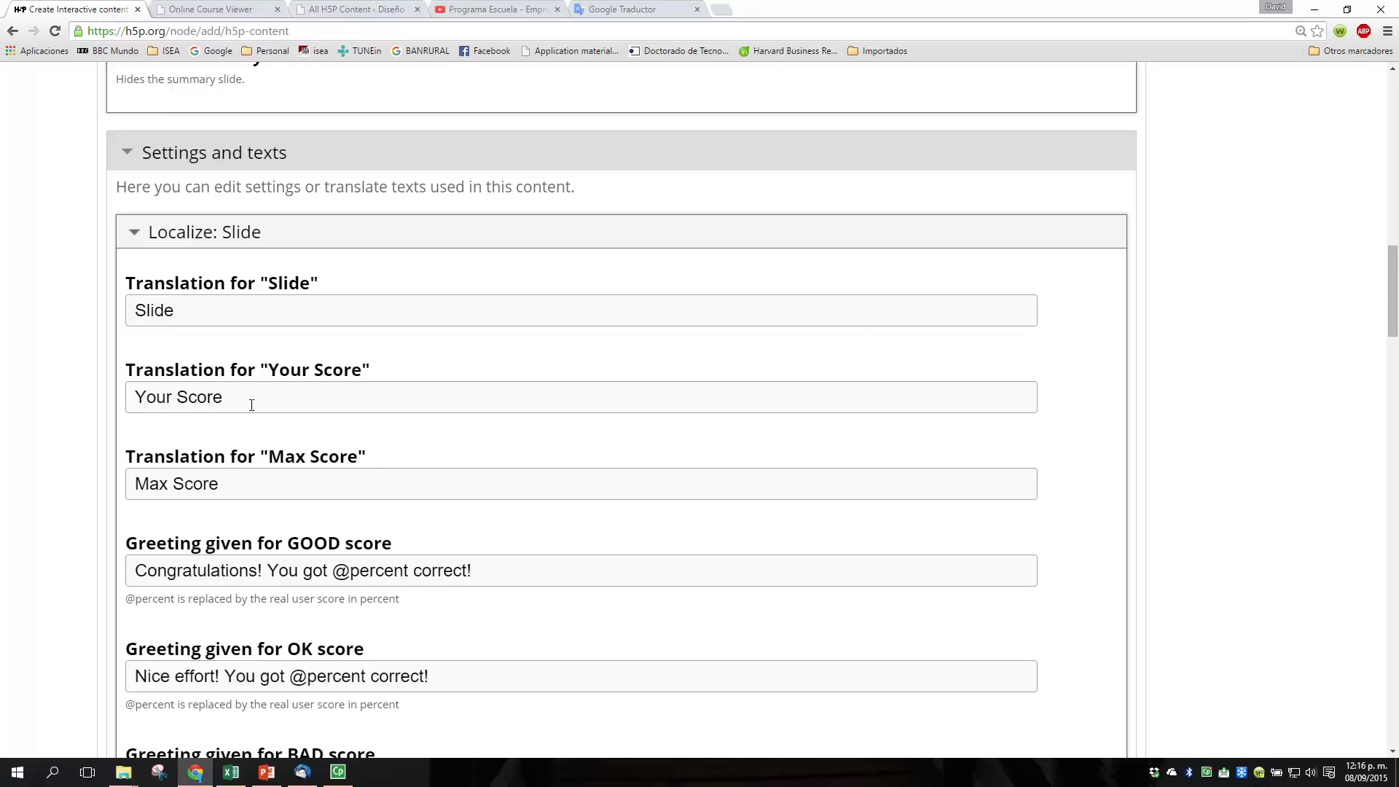
{"action": "scroll", "coordinate": [259, 398], "scroll_direction": "down", "scroll_amount": 2}
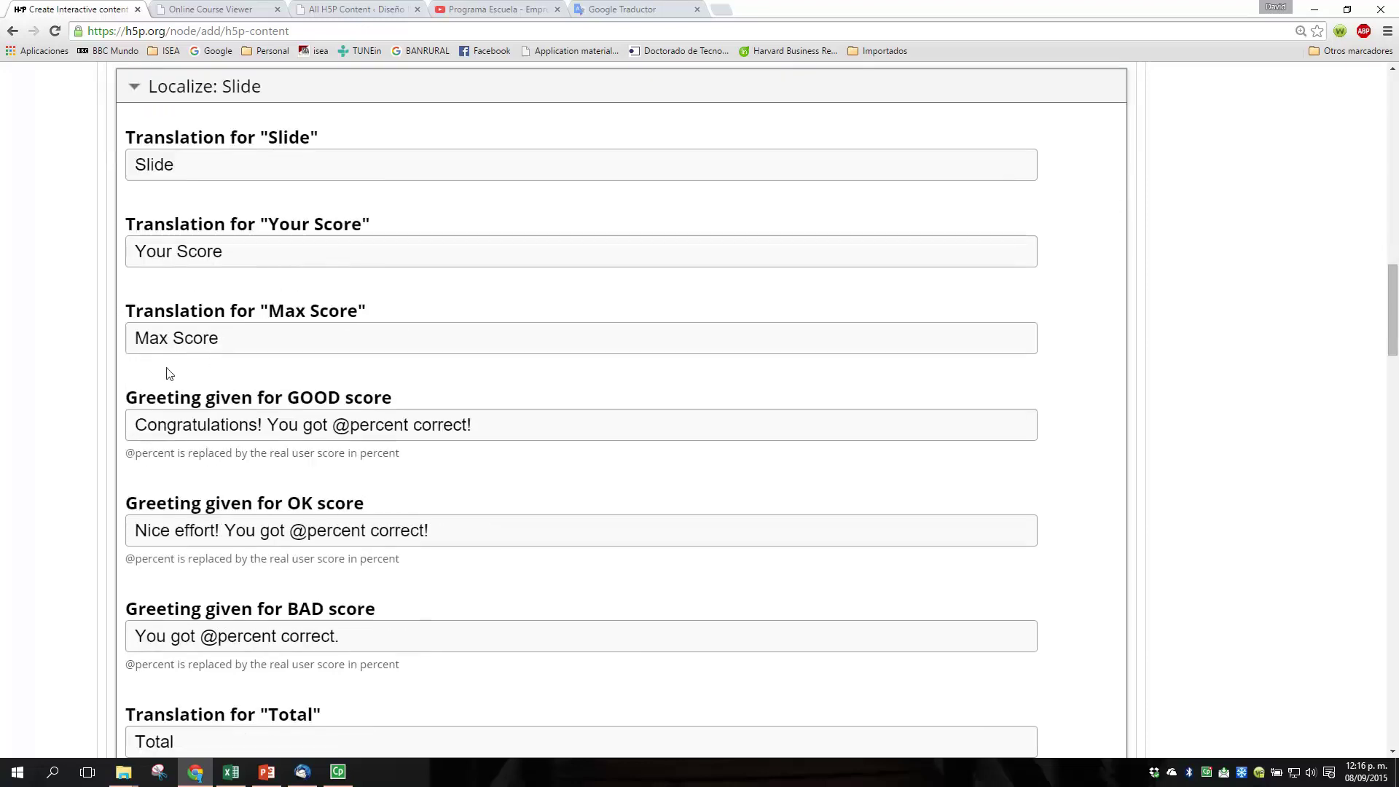
{"action": "scroll", "coordinate": [253, 342], "scroll_direction": "down", "scroll_amount": 7}
{"action": "scroll", "coordinate": [248, 334], "scroll_direction": "down", "scroll_amount": 15}
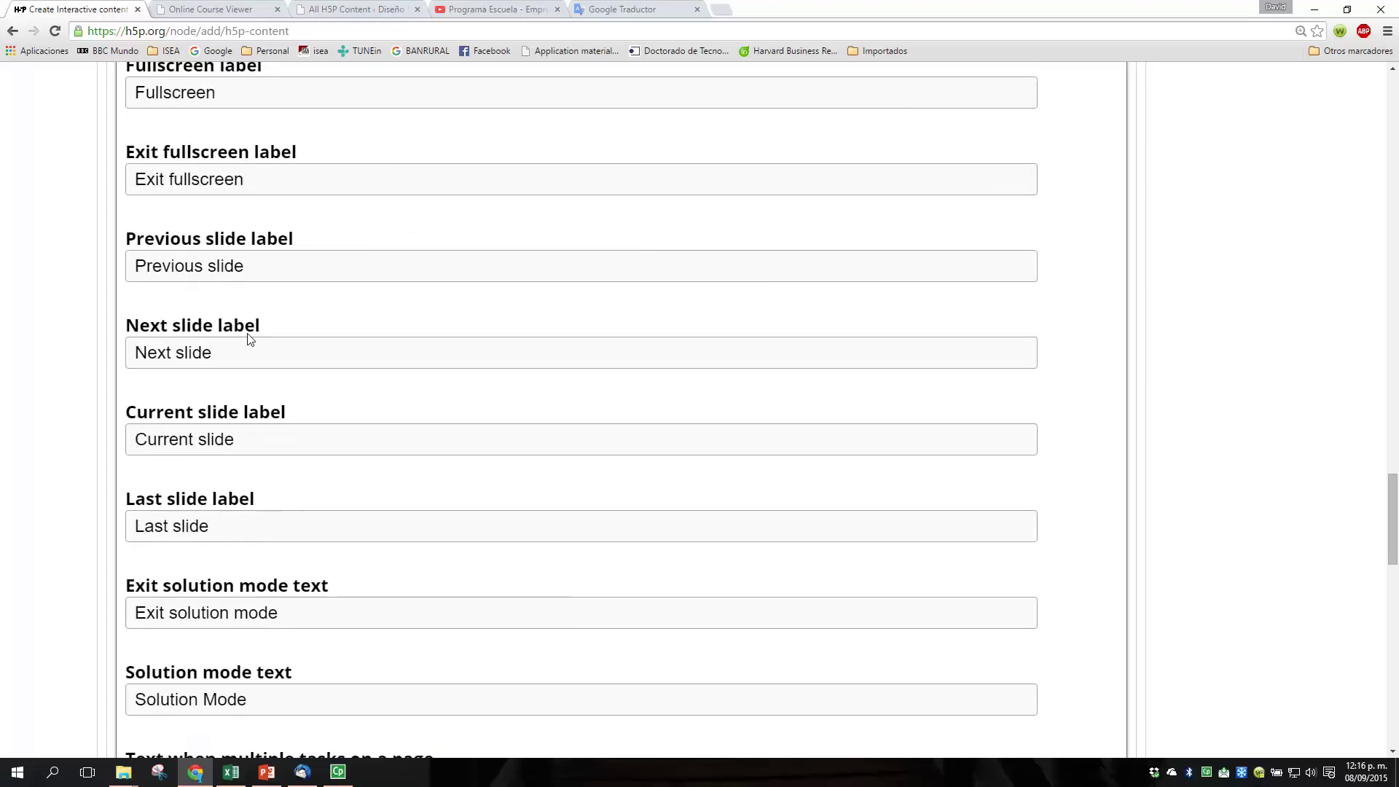
{"action": "scroll", "coordinate": [248, 335], "scroll_direction": "down", "scroll_amount": 12}
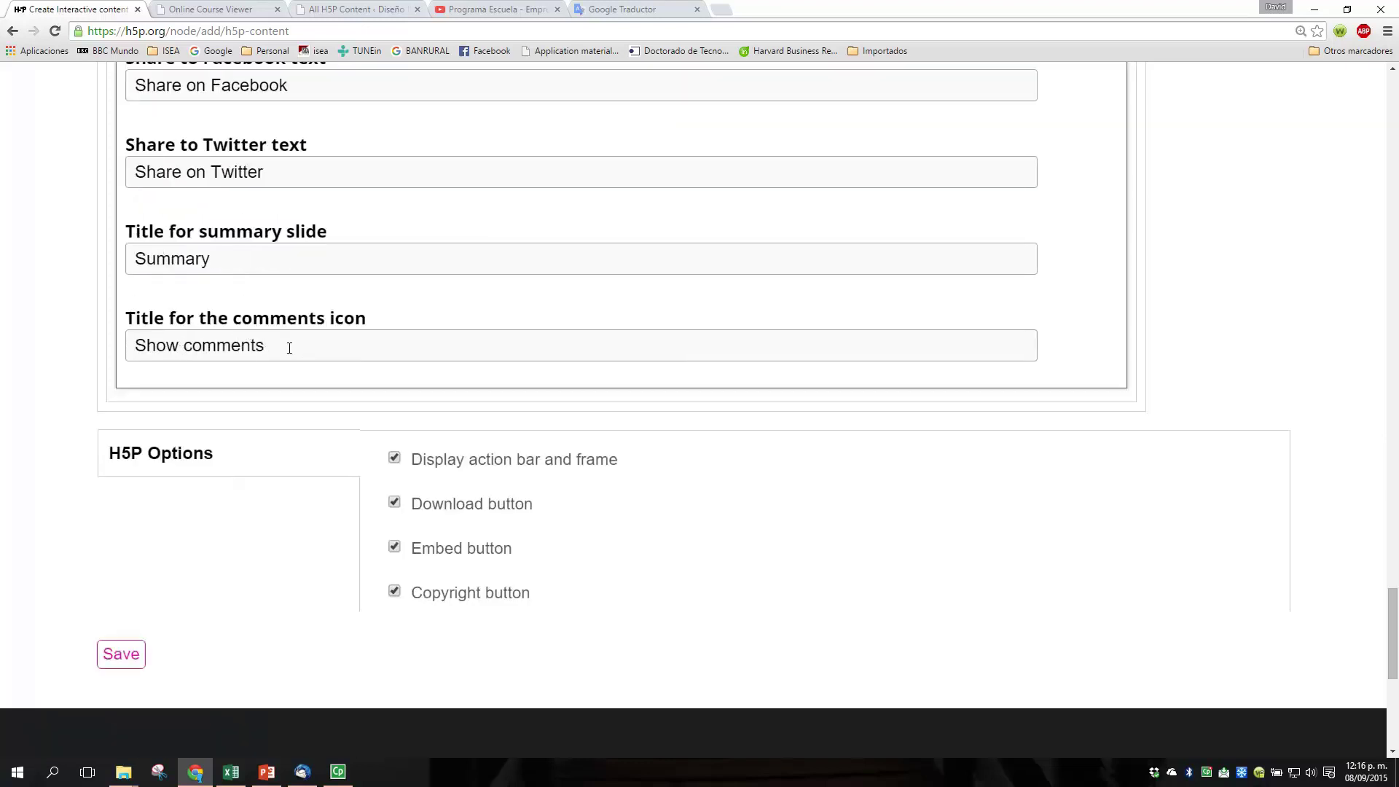
- Copy the text "Show comments" from the title for the comments icon
{"action": "left_click_drag", "start_coordinate": [281, 347], "coordinate": [113, 350]}
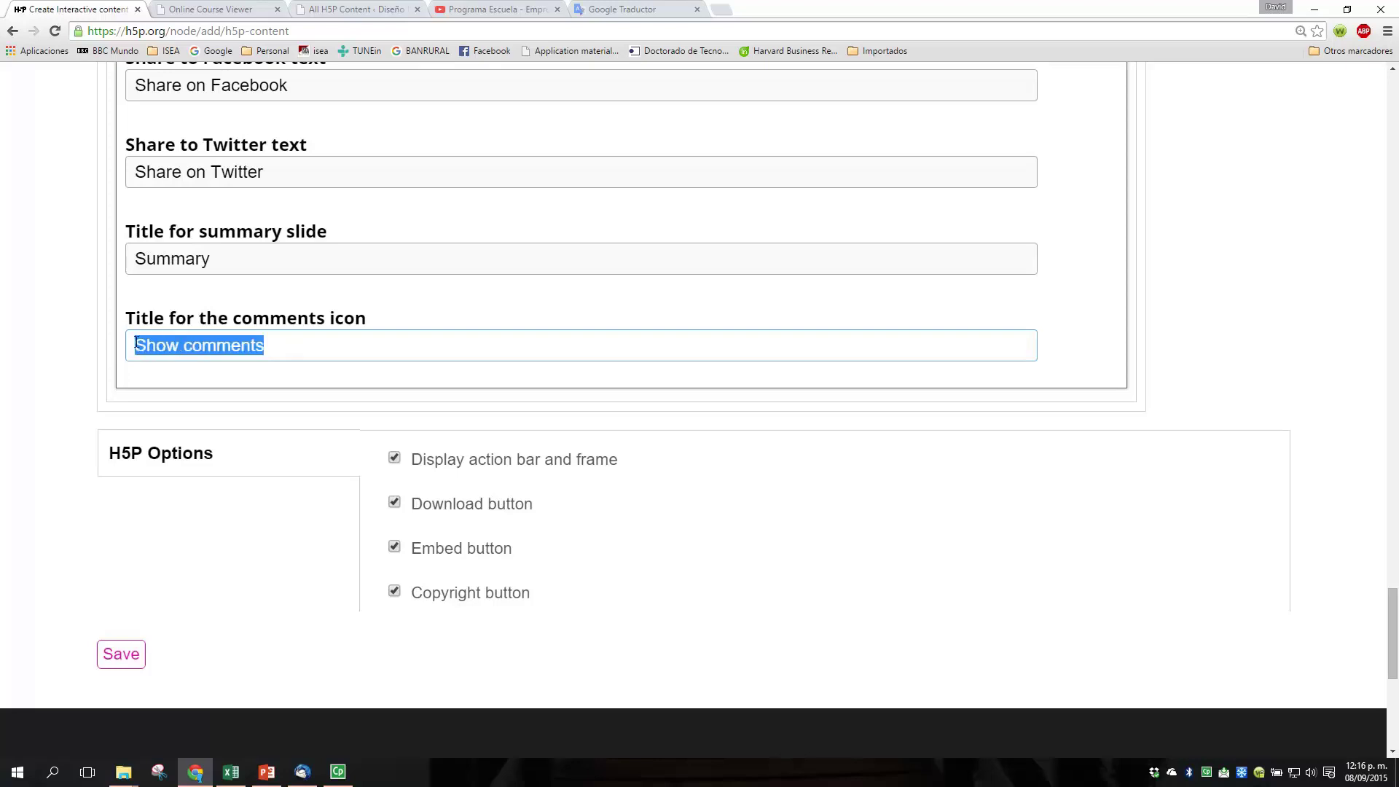
{"action": "left_click", "coordinate": [186, 345]}
{"action": "triple_click", "coordinate": [158, 346]}
{"action": "key", "text": "ctrl+c"}
{"action": "right_click", "coordinate": [189, 348]}
{"action": "left_click", "coordinate": [256, 413]}
- Switch to Google Translate and try to translate "Show comments" from English to Spanish
{"action": "left_click", "coordinate": [612, 10]}
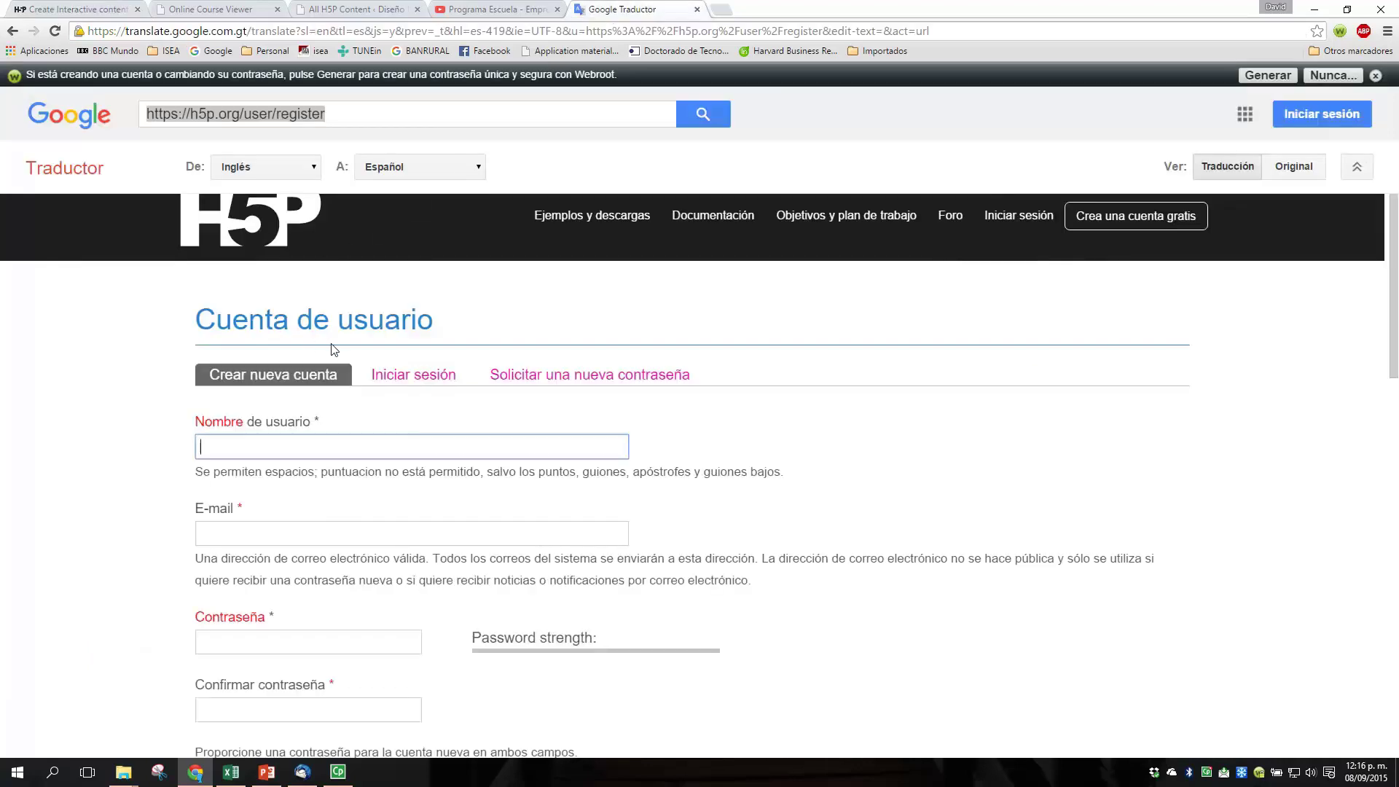
{"action": "double_click", "coordinate": [441, 118]}
{"action": "triple_click", "coordinate": [441, 118]}
{"action": "key", "text": "ctrl+v"}
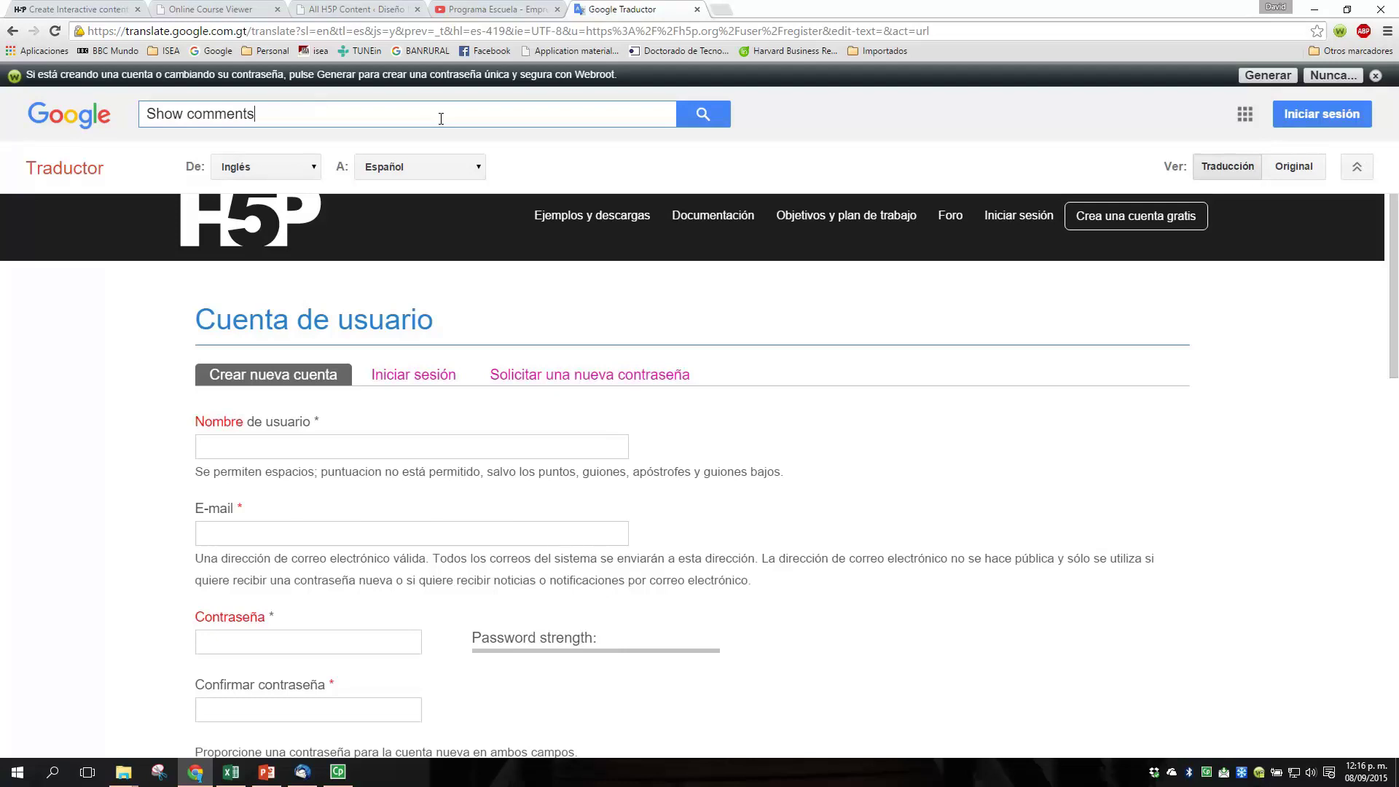
{"action": "left_click", "coordinate": [708, 115]}
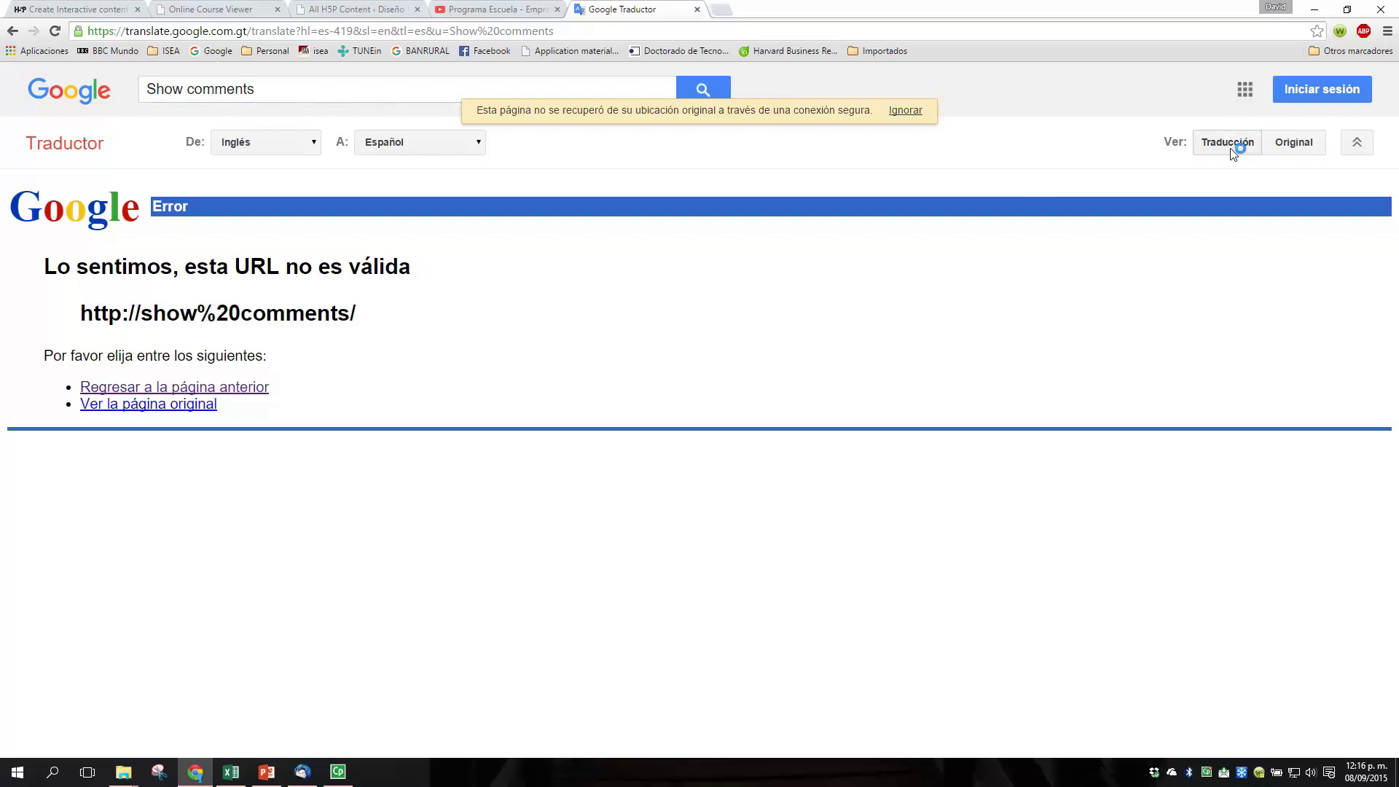
- Open the original page for the submitted text, close the translator page and return to the H5P content form
{"action": "left_click", "coordinate": [169, 406]}
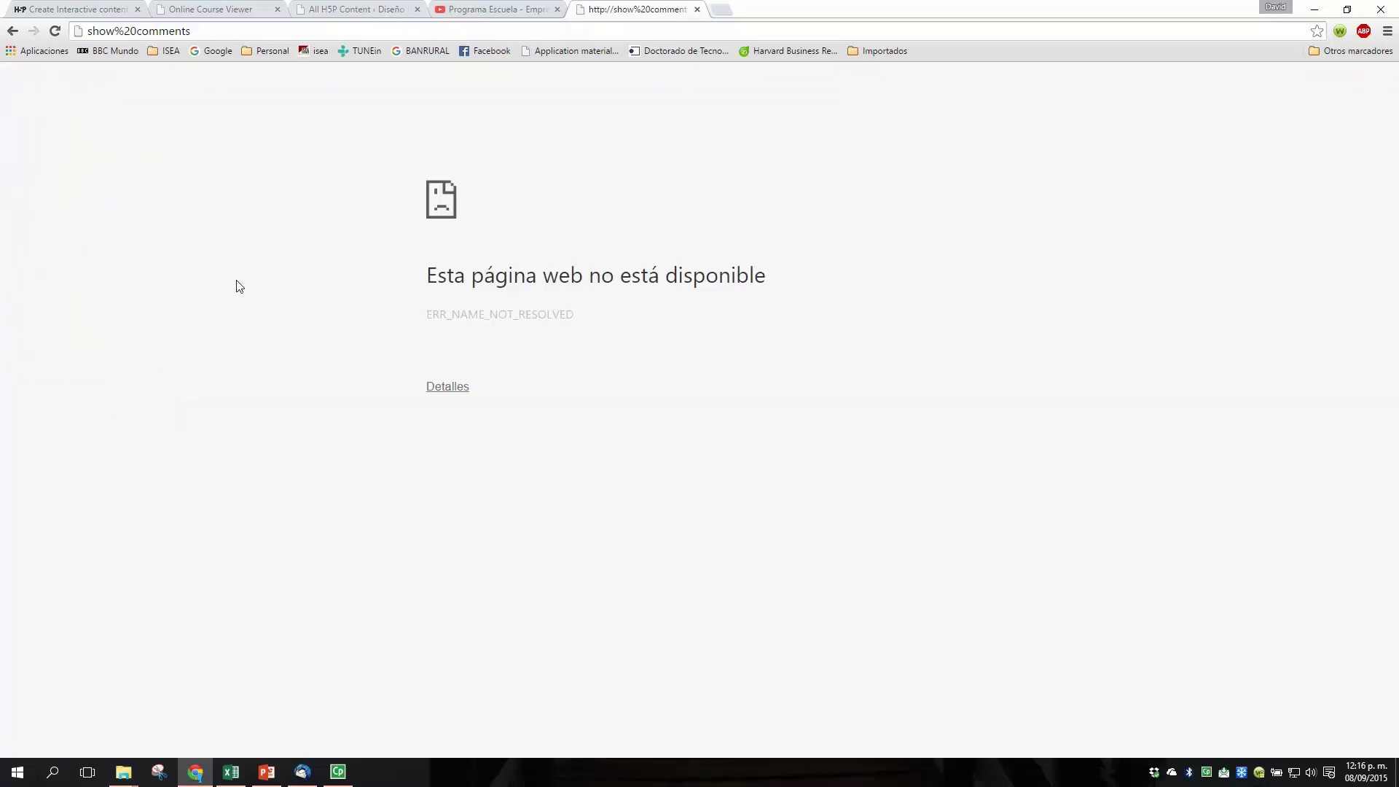
{"action": "left_click", "coordinate": [697, 9]}
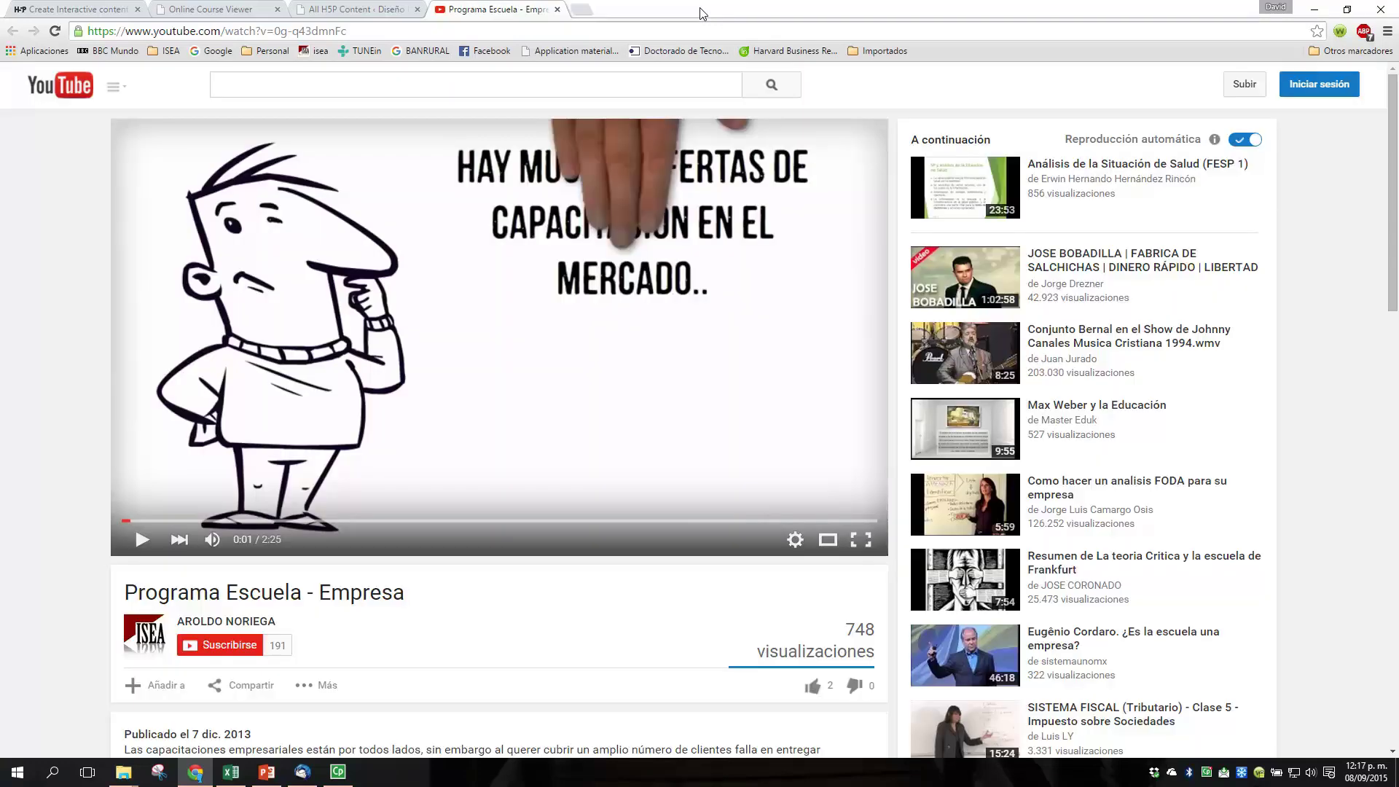
{"action": "left_click", "coordinate": [72, 10]}
- Examine the comments icon title, the summary slide title and the other localization texts up to the behaviour settings
{"action": "triple_click", "coordinate": [149, 341]}
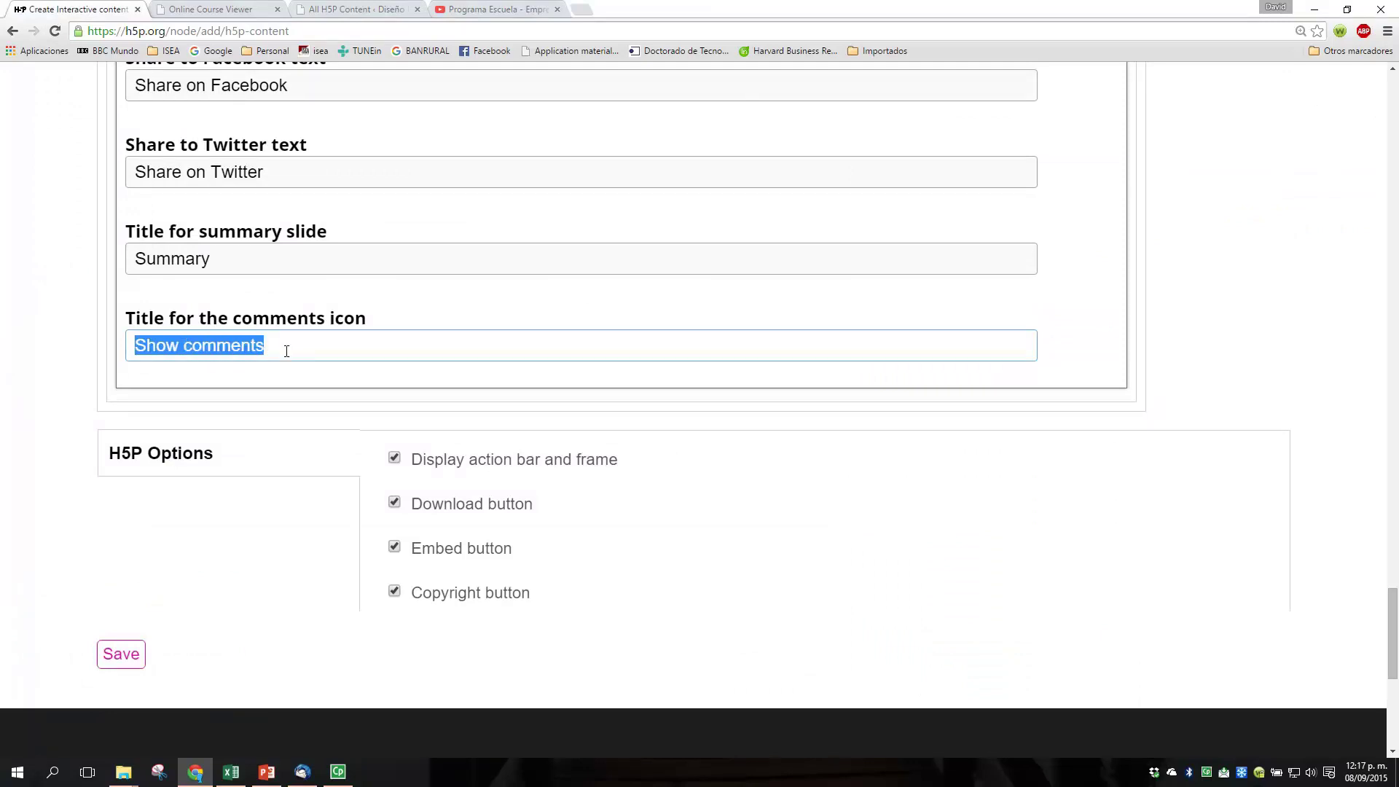
{"action": "left_click", "coordinate": [286, 349]}
{"action": "double_click", "coordinate": [149, 347]}
{"action": "triple_click", "coordinate": [149, 347]}
{"action": "left_click", "coordinate": [217, 348]}
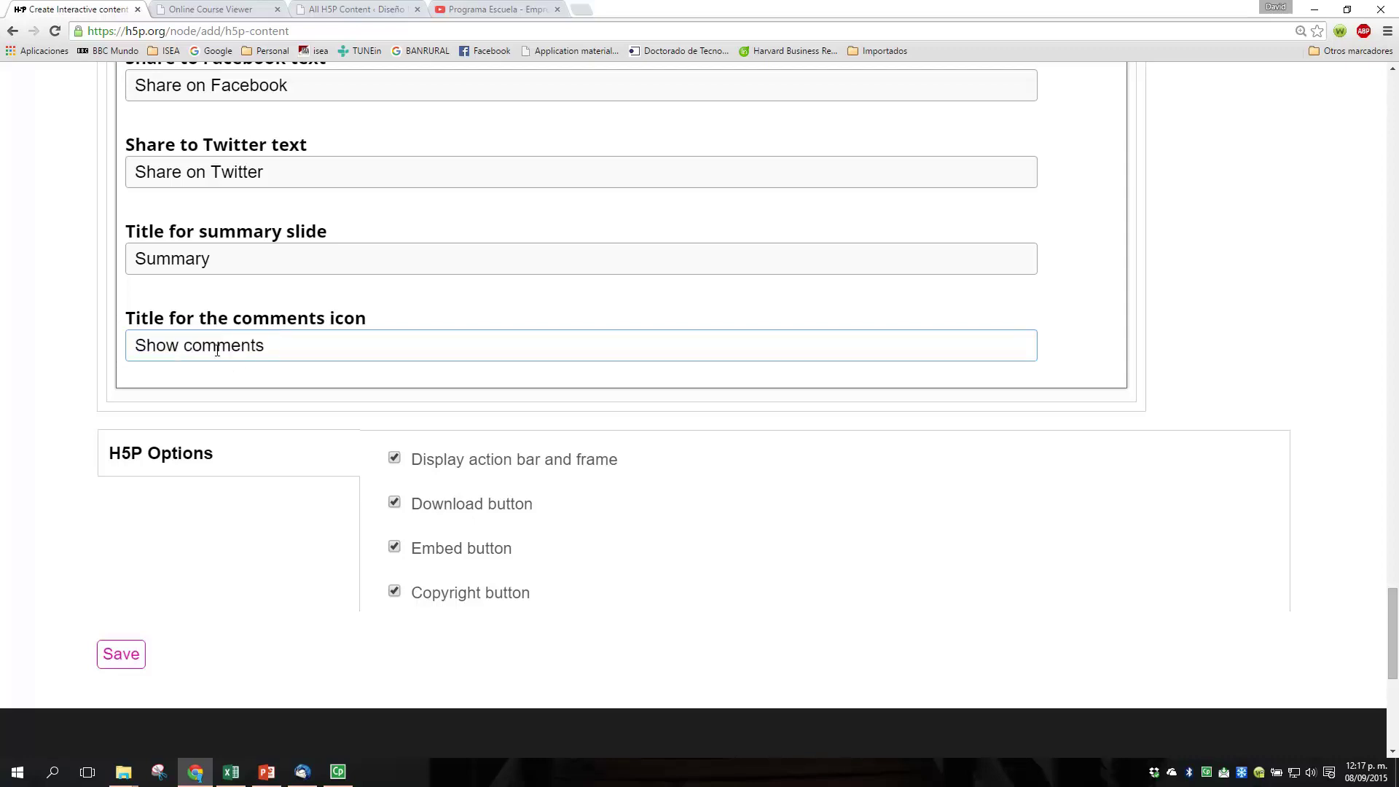
{"action": "double_click", "coordinate": [146, 258]}
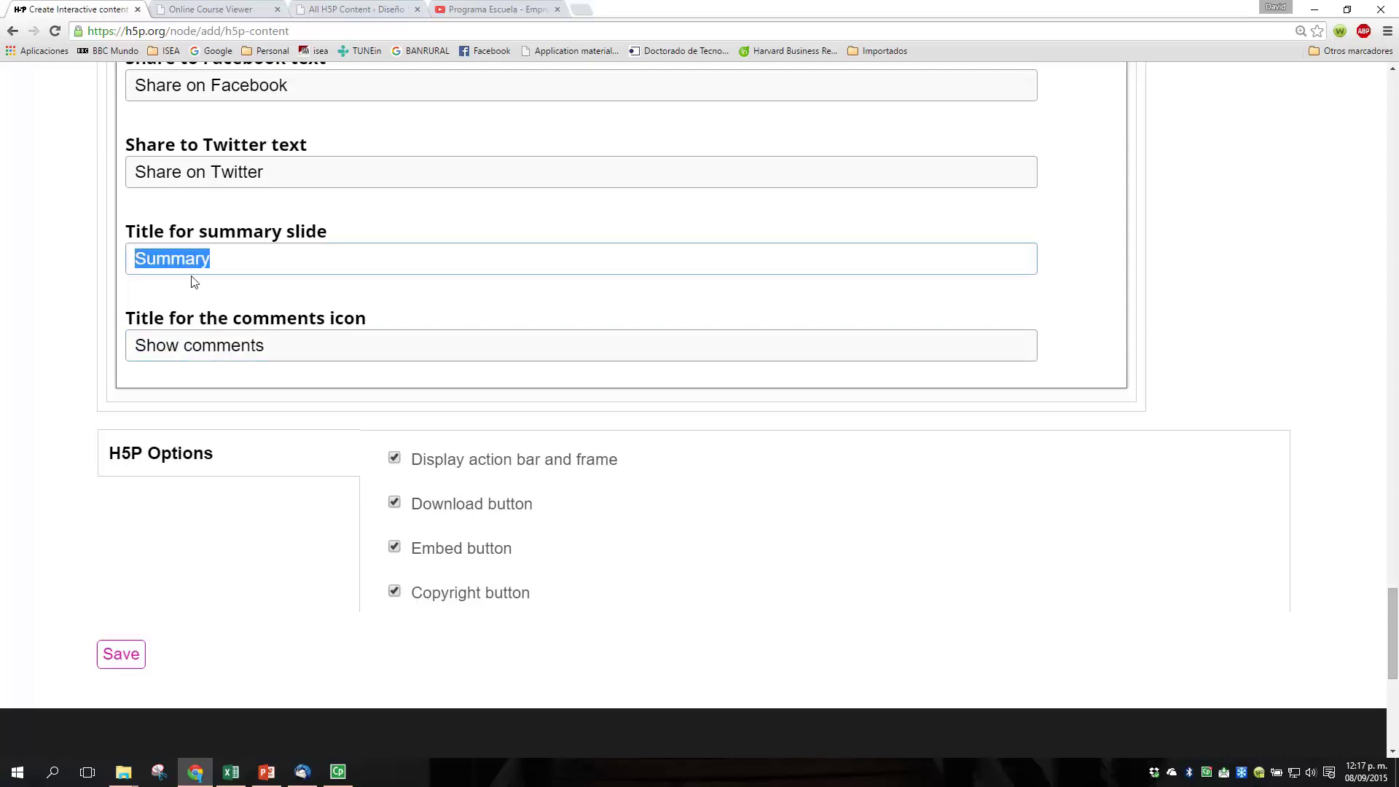
{"action": "scroll", "coordinate": [195, 282], "scroll_direction": "up", "scroll_amount": 4}
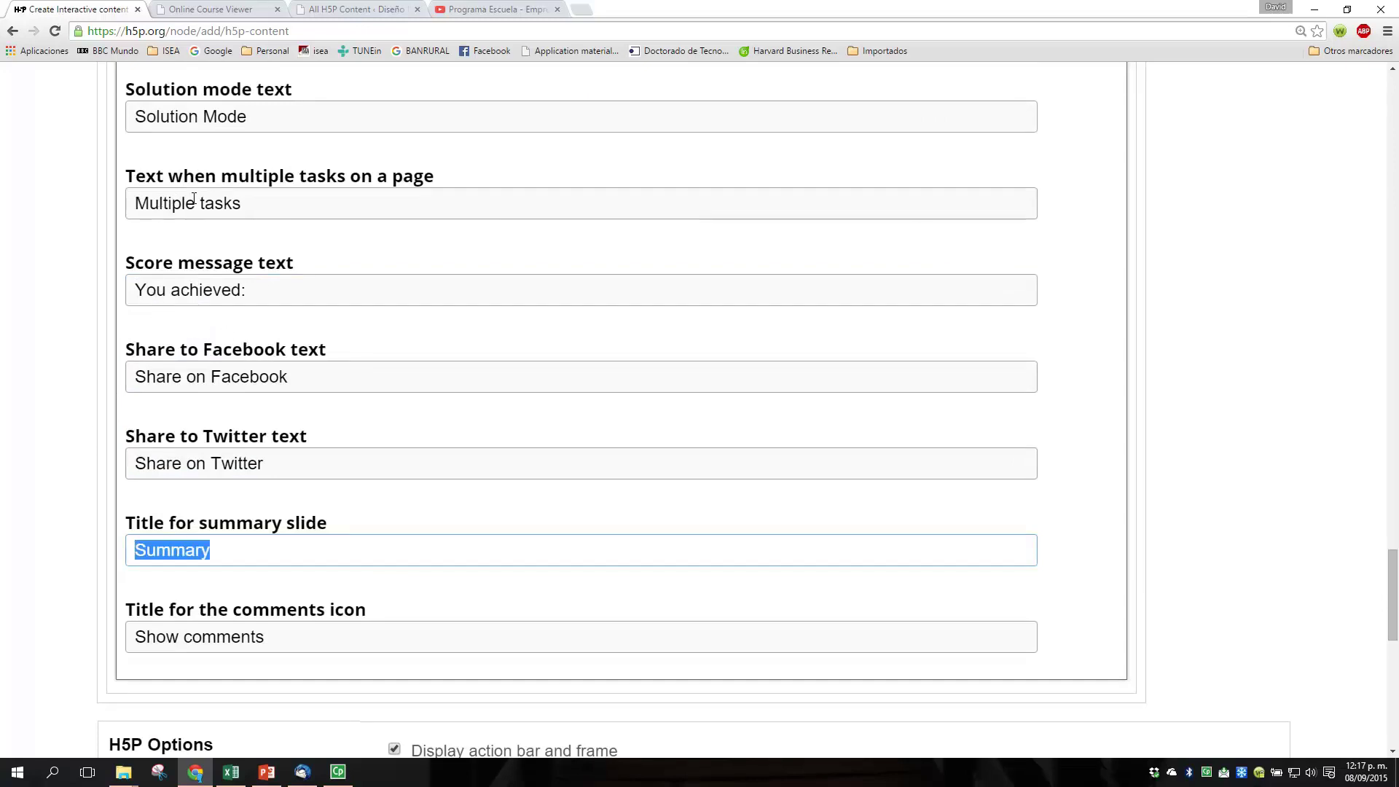
{"action": "scroll", "coordinate": [187, 198], "scroll_direction": "up", "scroll_amount": 2}
{"action": "scroll", "coordinate": [191, 207], "scroll_direction": "up", "scroll_amount": 5}
{"action": "scroll", "coordinate": [167, 273], "scroll_direction": "up", "scroll_amount": 20}
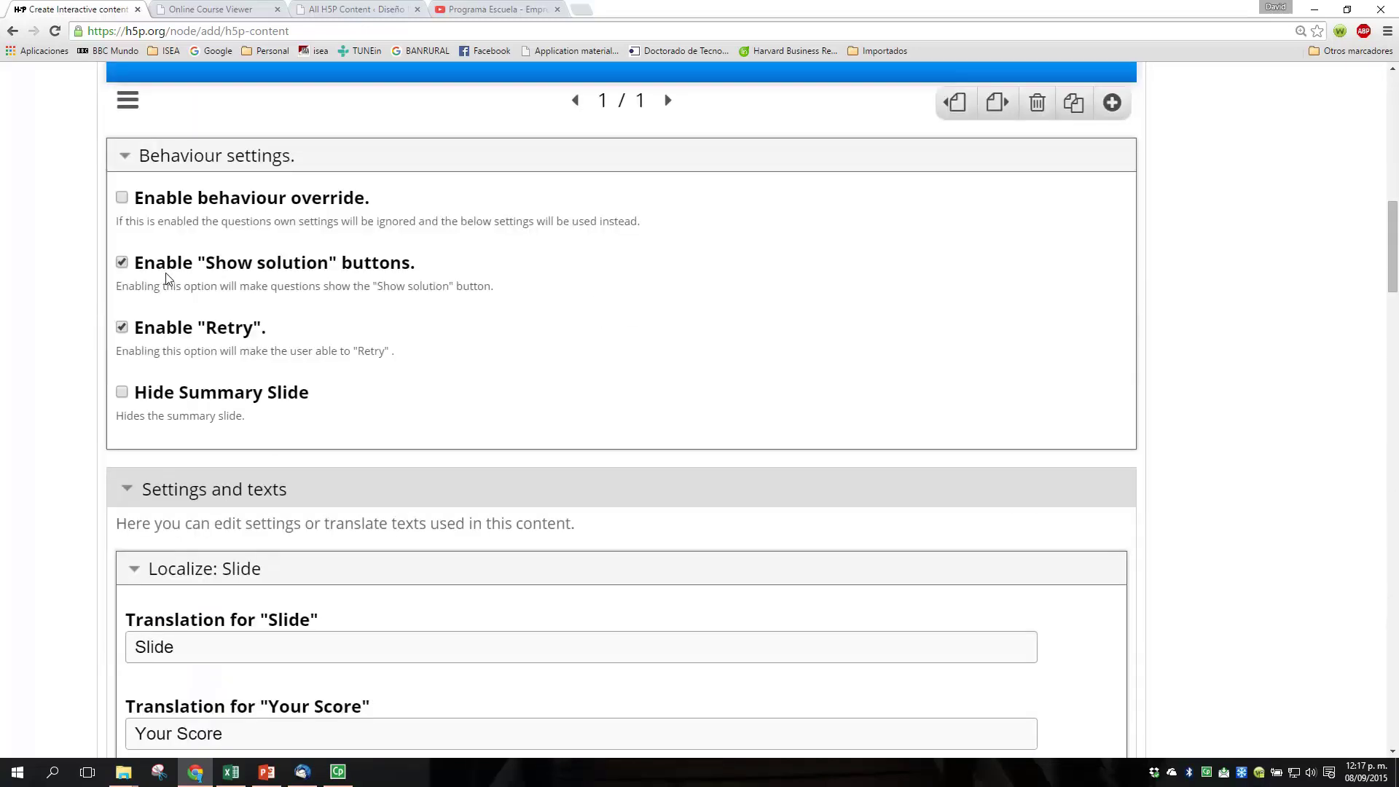
- Collapse the Localize: Slide section and return to the empty slide in the Course Presentation editor
{"action": "scroll", "coordinate": [166, 276], "scroll_direction": "down", "scroll_amount": 1}
{"action": "left_click", "coordinate": [203, 497]}
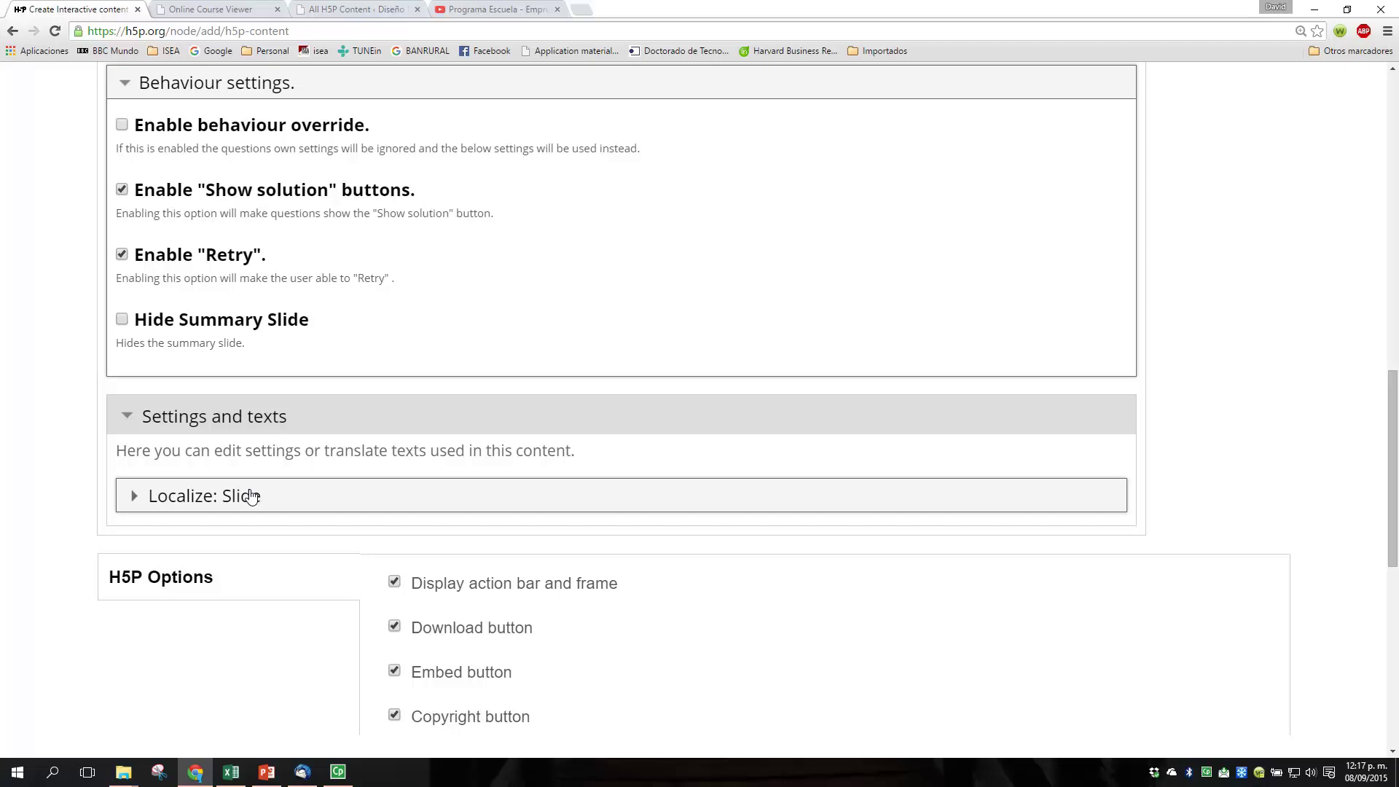
{"action": "scroll", "coordinate": [251, 495], "scroll_direction": "up", "scroll_amount": 10}
{"action": "scroll", "coordinate": [249, 488], "scroll_direction": "down", "scroll_amount": 1}
{"action": "scroll", "coordinate": [249, 488], "scroll_direction": "up", "scroll_amount": 1}
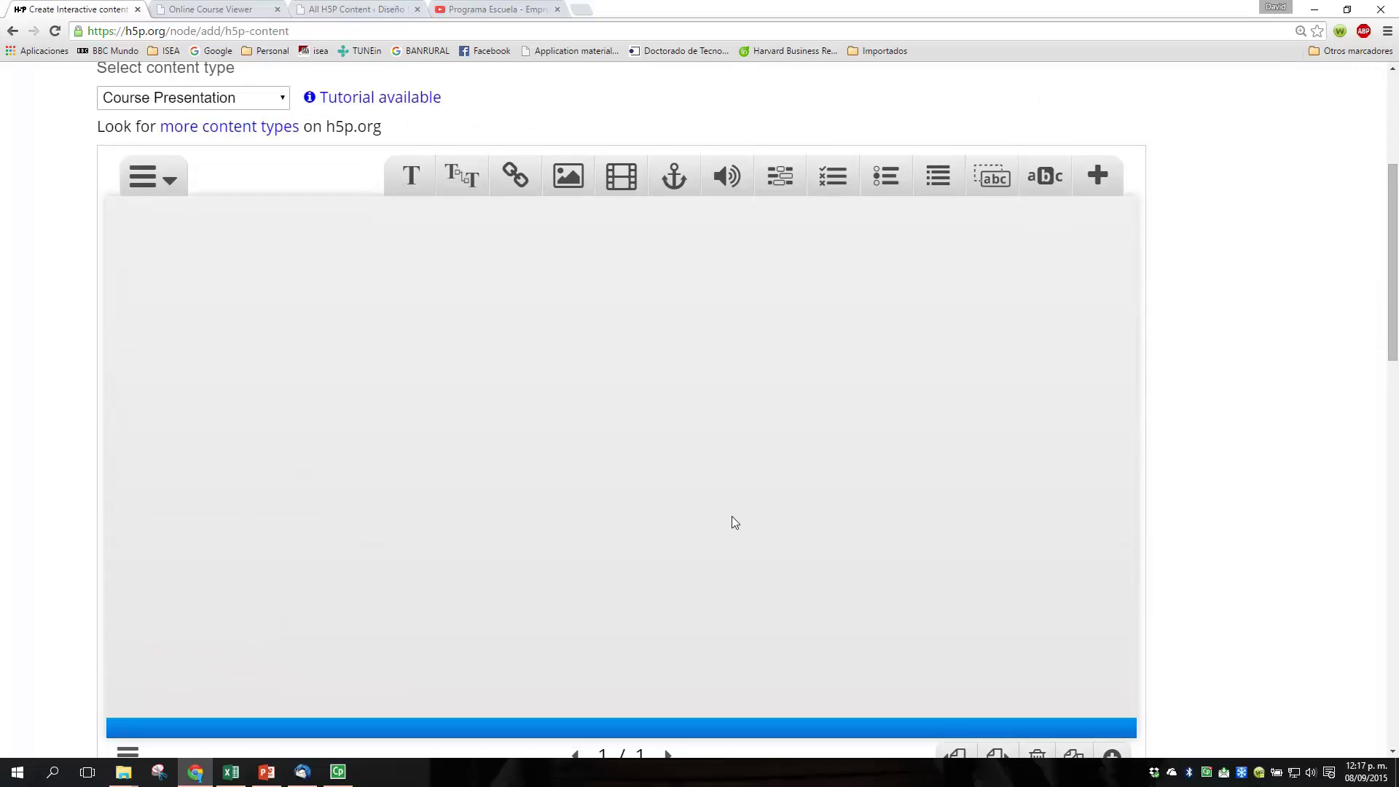